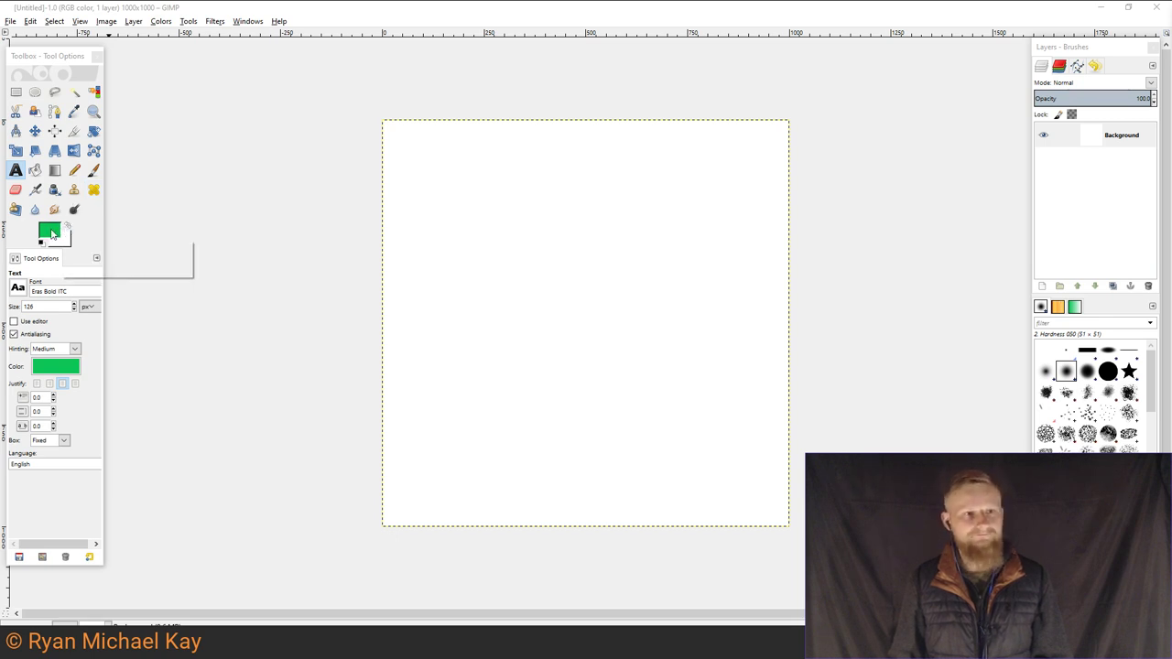
Set the foreground colour to dark grey 2b2b2b.
left_click(50, 231)
left_click(389, 266)
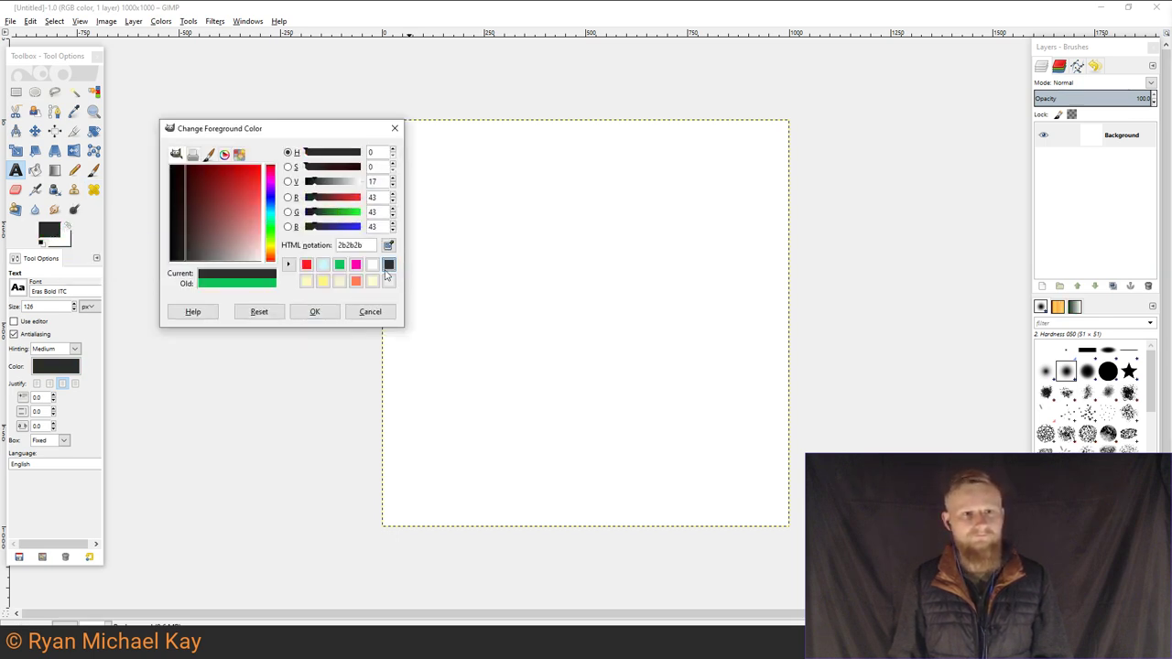
left_click(314, 312)
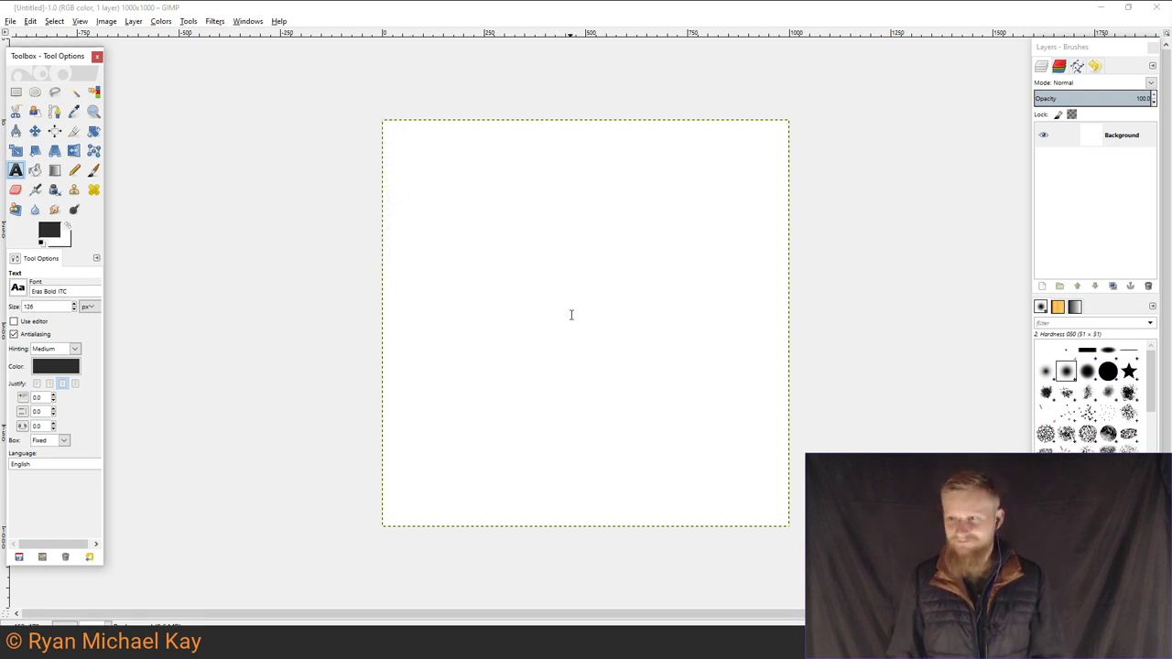
Fuzzy-select the white canvas, fill it with the dark grey, and clear the selection.
left_click(74, 91)
scroll(851, 316, "up", 2)
scroll(849, 315, "down", 2)
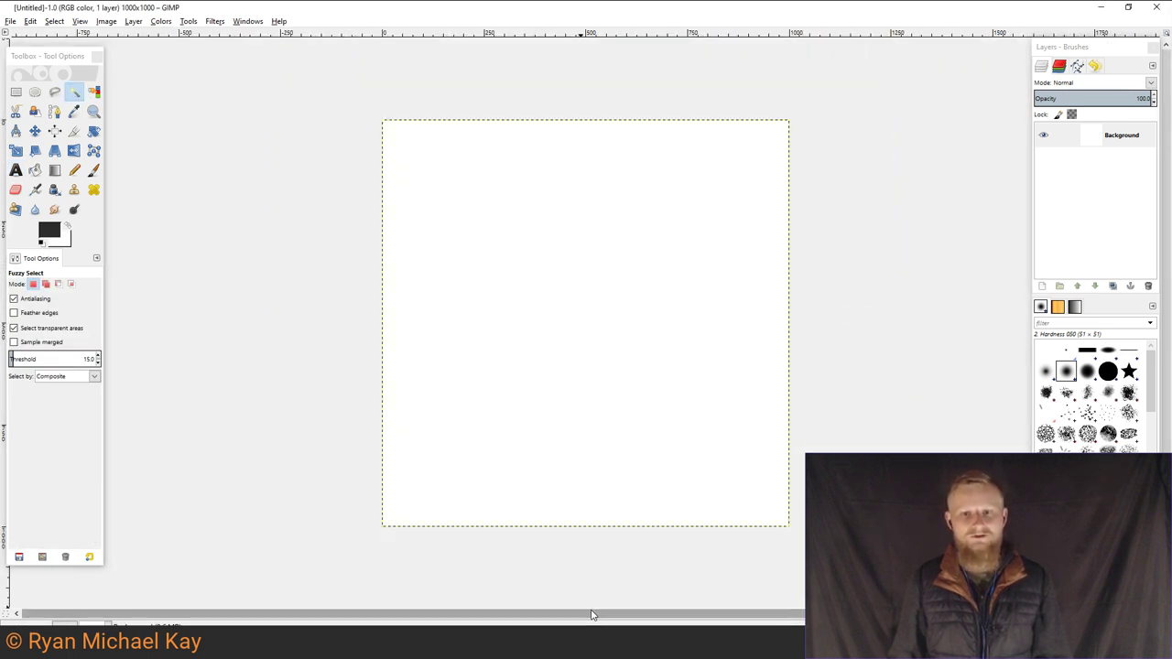
scroll(877, 400, "up", 2)
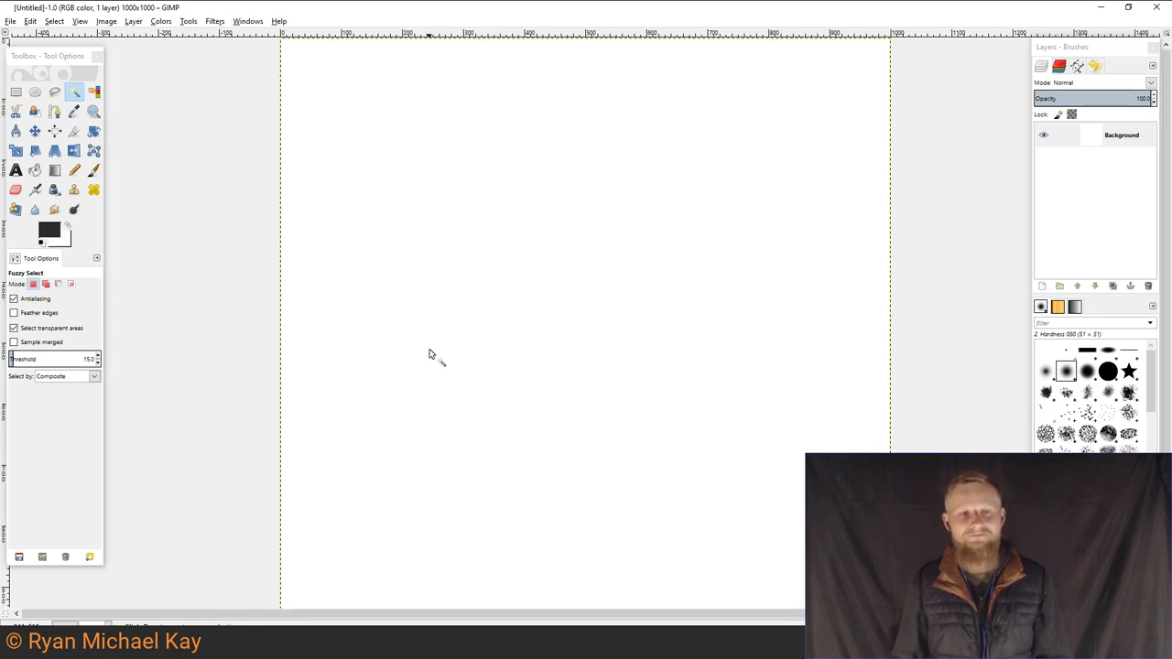
left_click(512, 354)
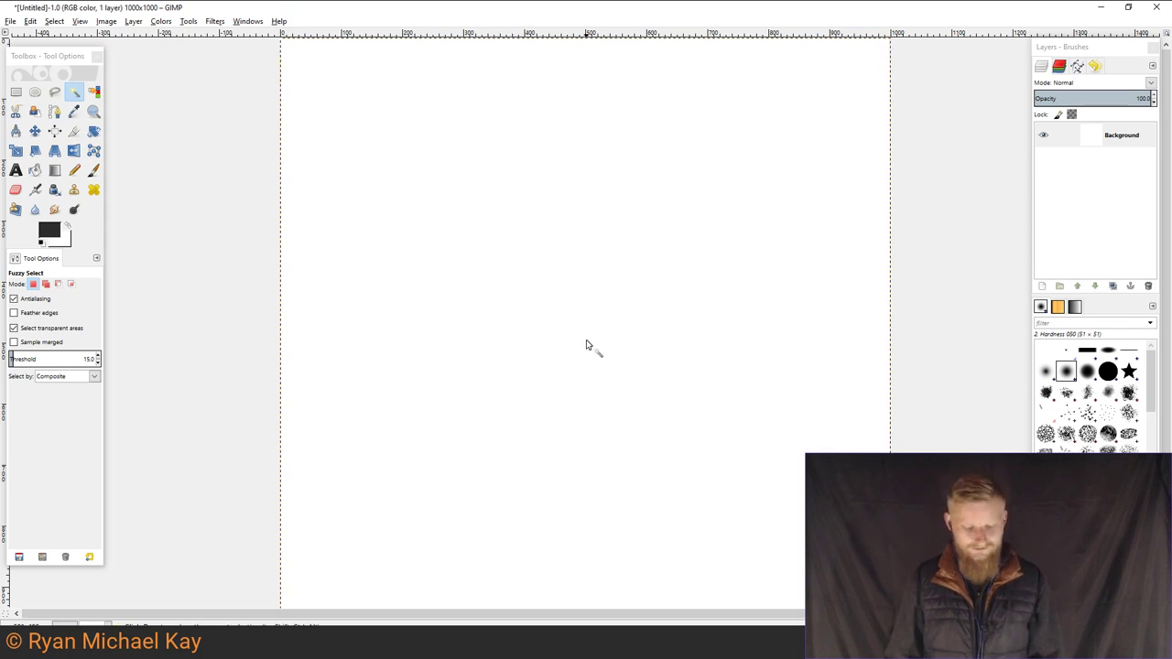
key("ctrl")
key("ctrl+comma")
key("ctrl+shift+a")
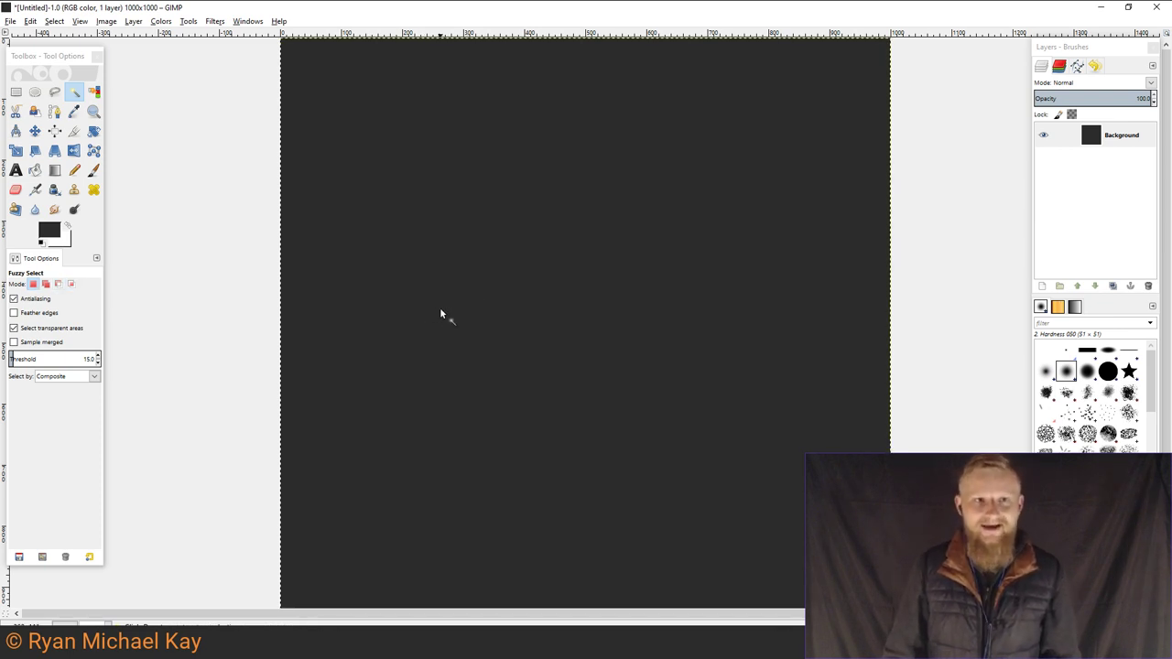
Swap the colours and set the foreground to orange ff9e2b.
left_click(69, 225)
left_click(51, 231)
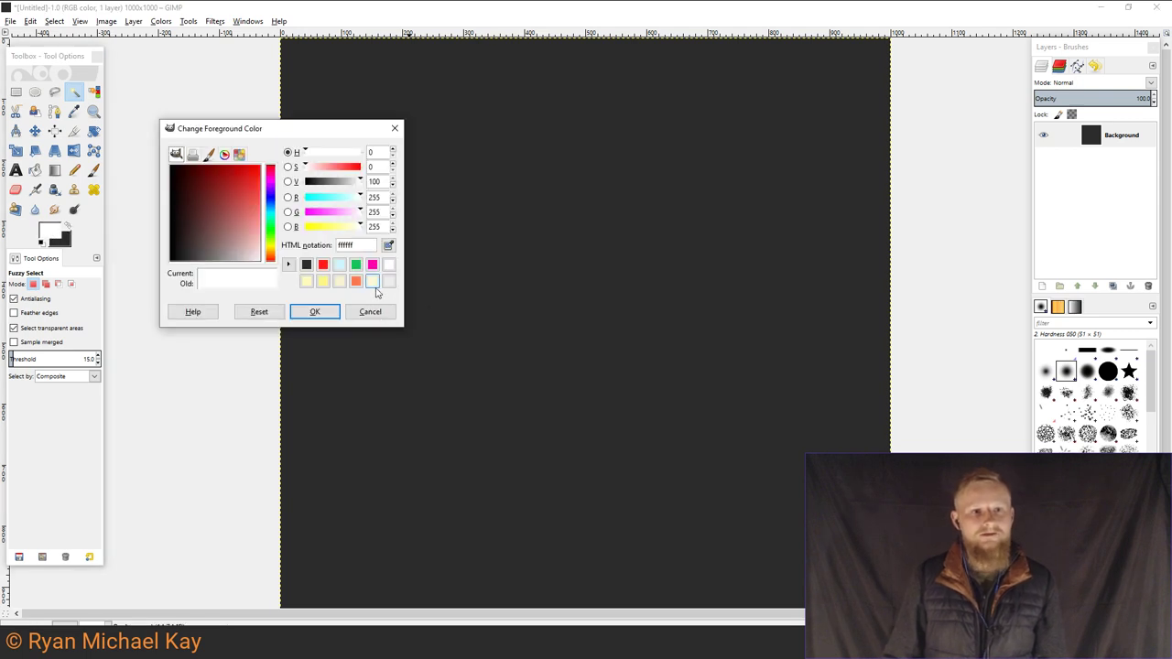
left_click_drag(271, 250, 272, 257)
left_click_drag(262, 217, 263, 184)
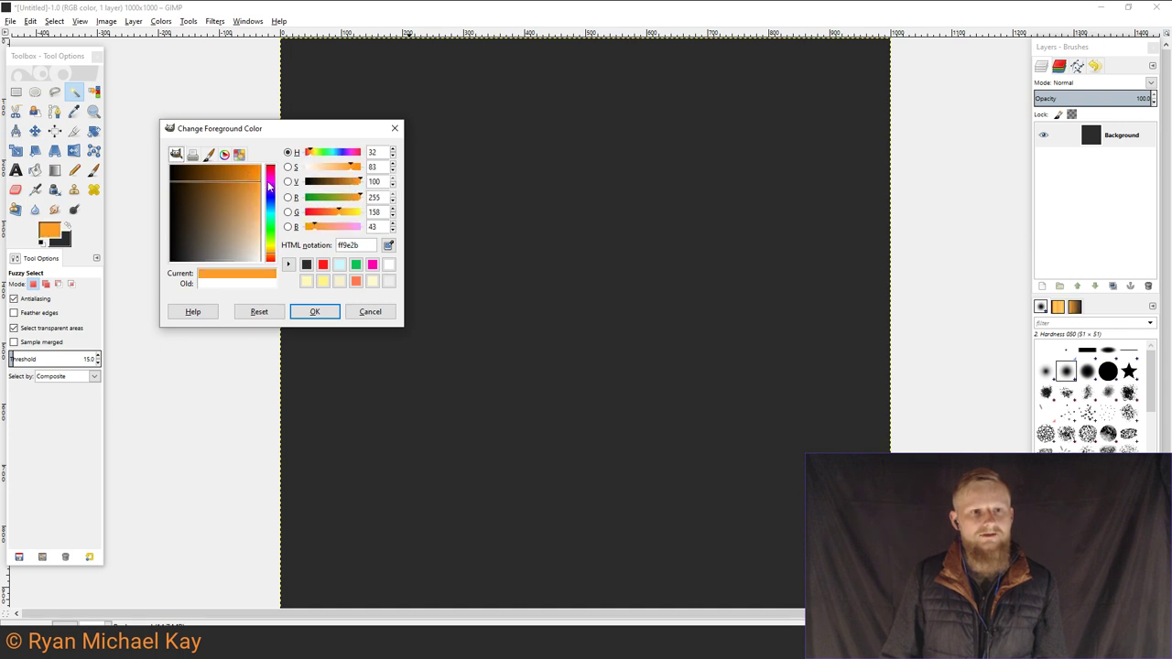
left_click(315, 312)
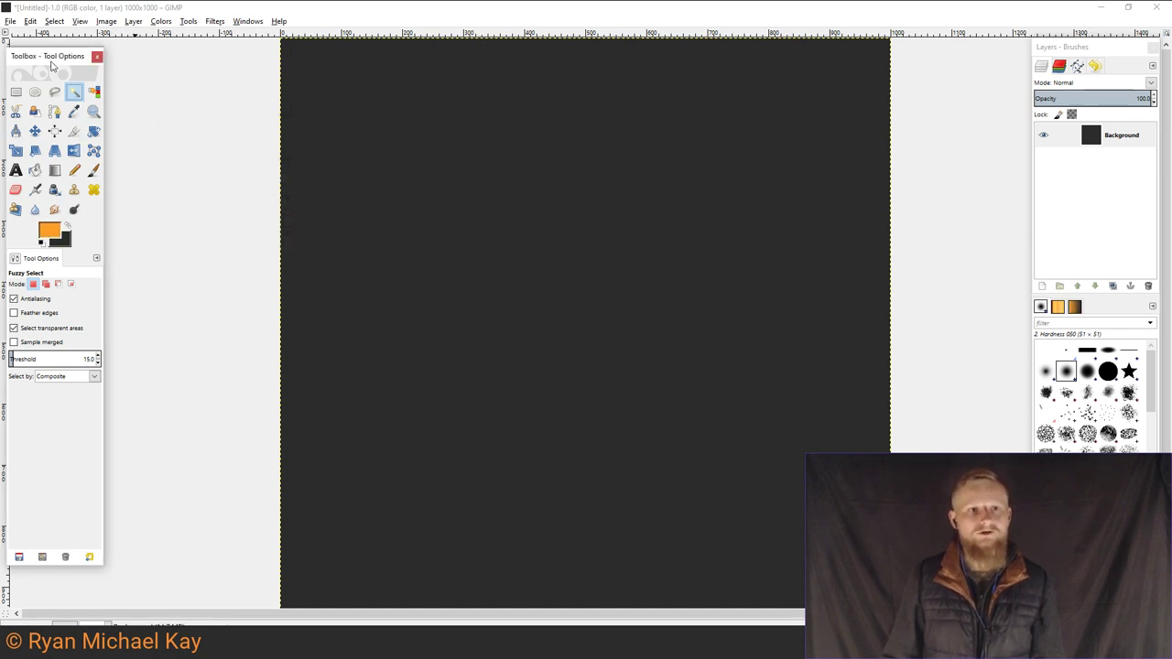
Add a 'View' text box near the canvas top at 65 px font size.
left_click(17, 171)
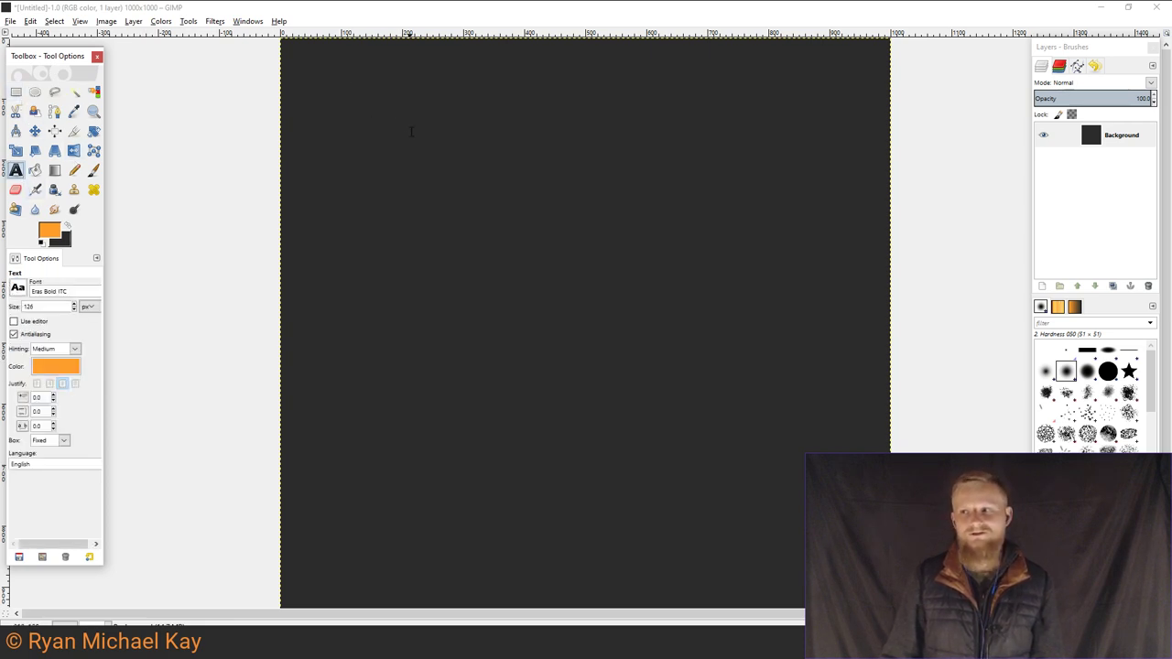
left_click_drag(411, 124, 525, 215)
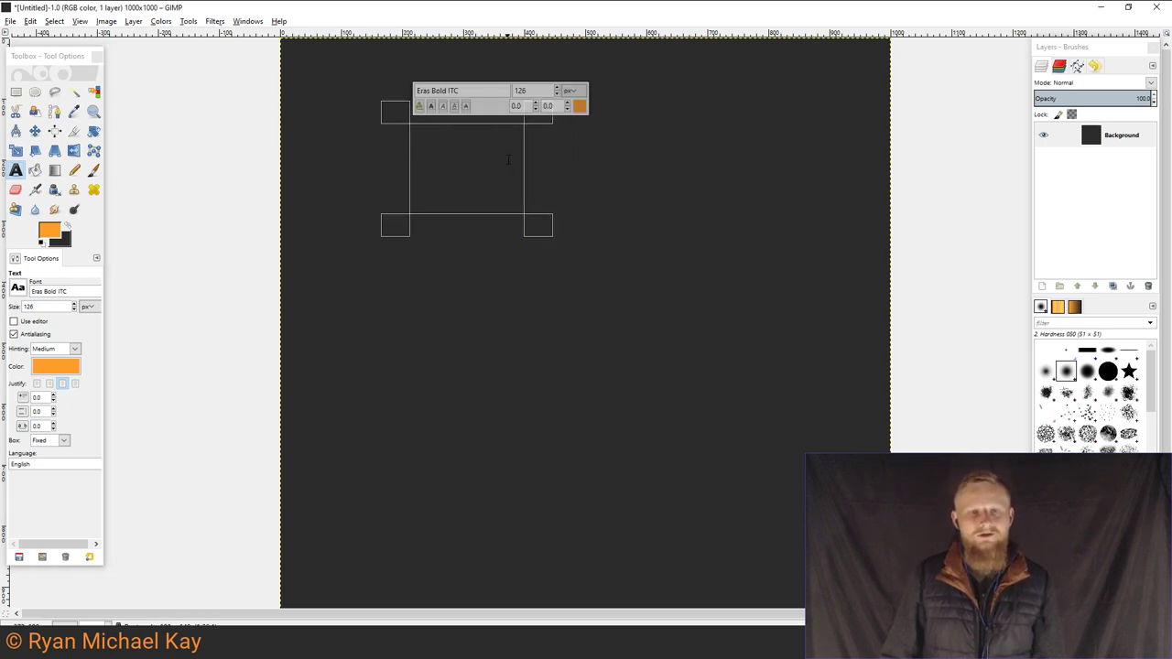
type("Vi")
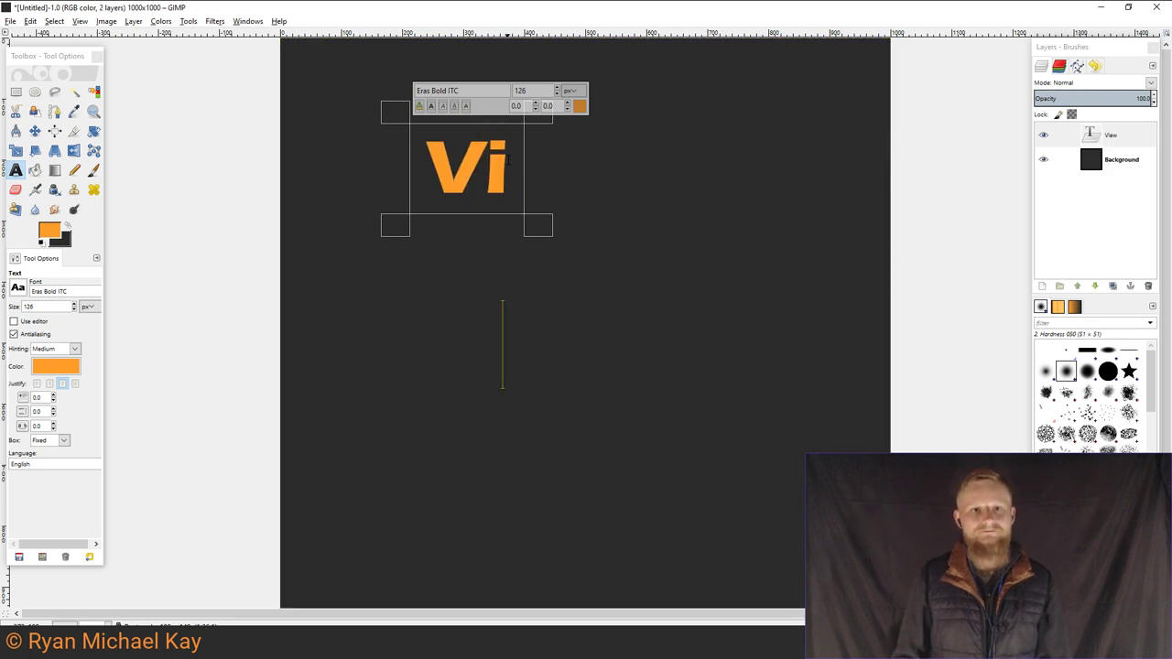
double_click(60, 307)
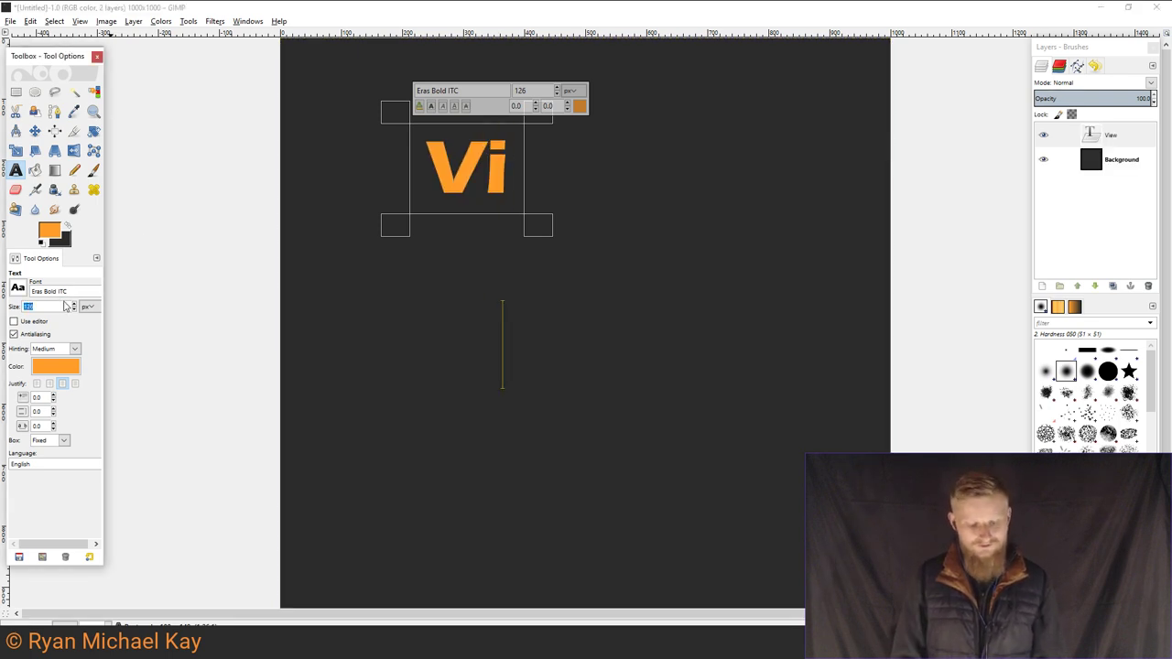
type("50")
key("Return")
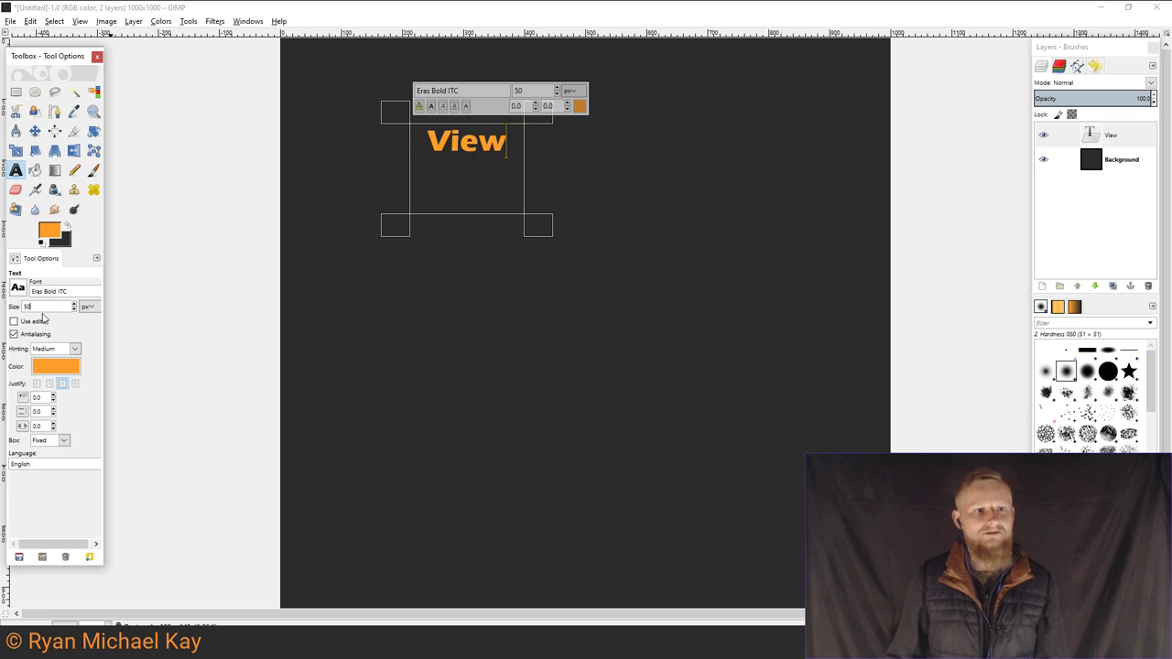
type("65")
key("Return")
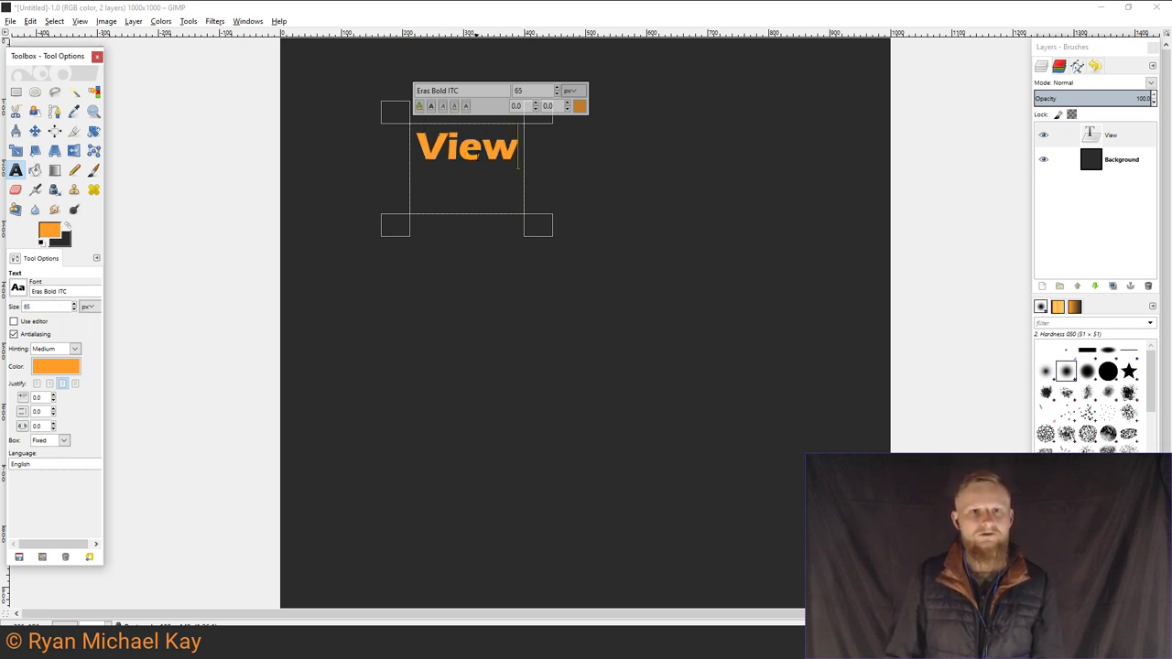
left_click_drag(472, 226, 480, 178)
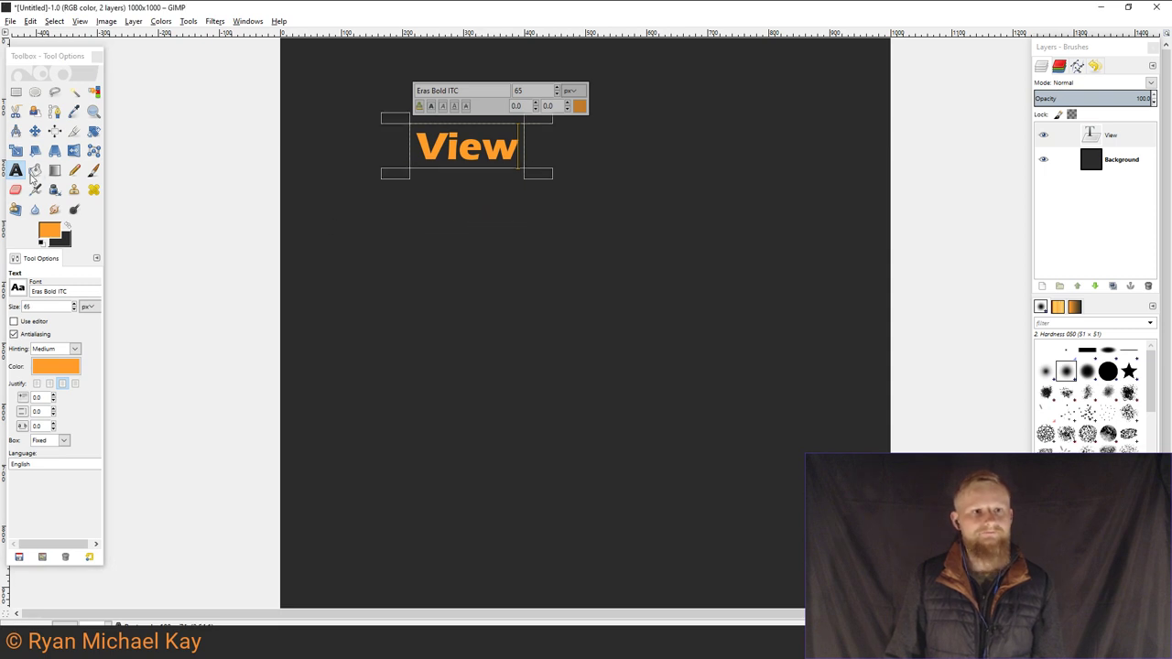
Move the View text layer slightly left and down into position.
left_click(35, 131)
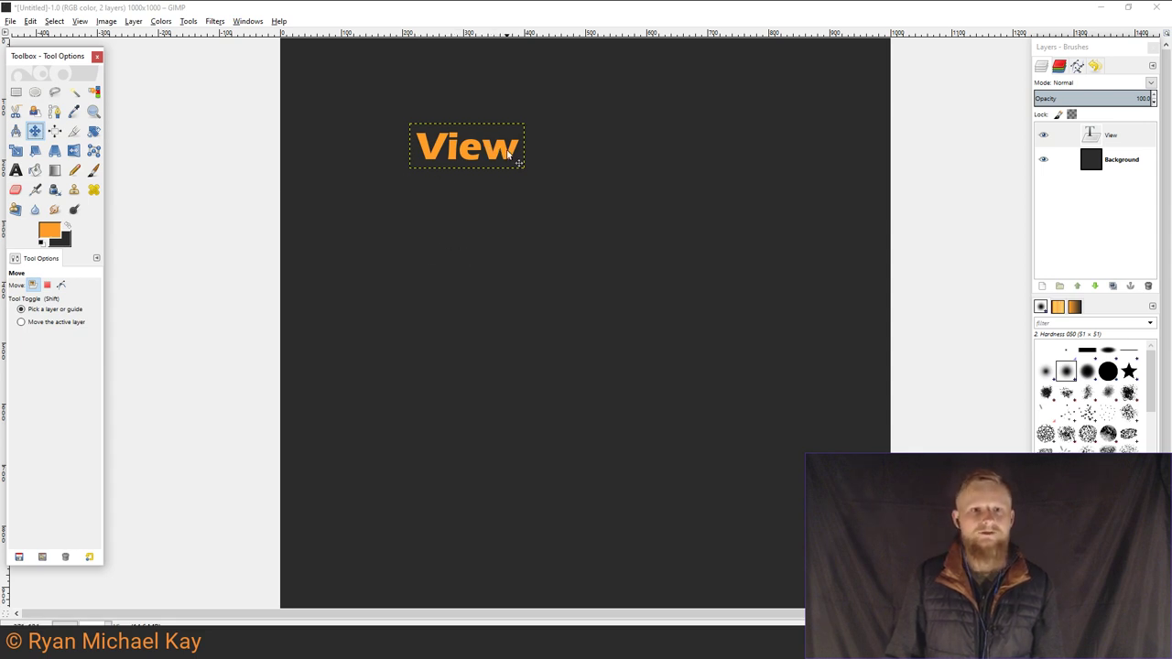
left_click_drag(499, 155, 468, 159)
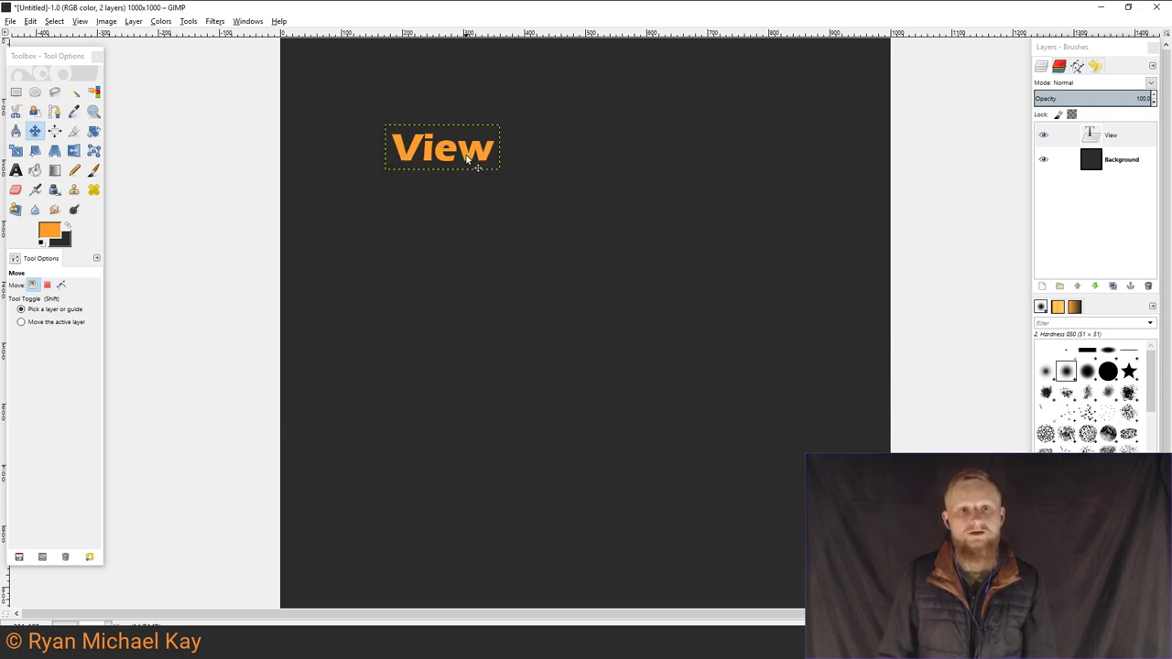
left_click_drag(466, 156, 475, 174)
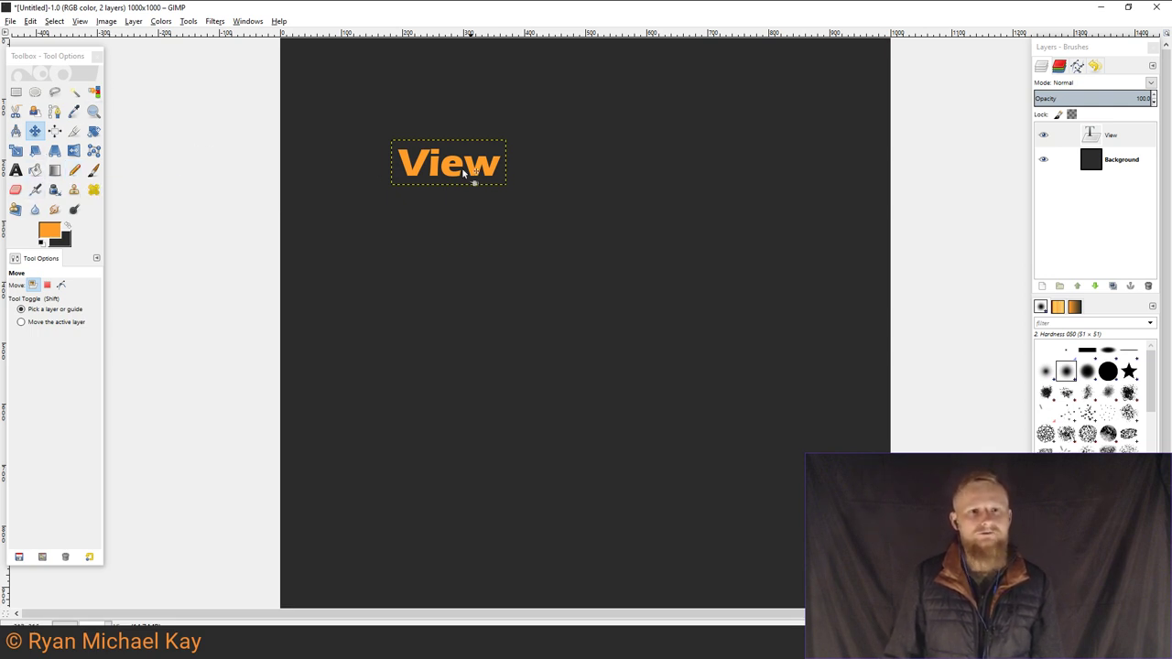
Draw a rectangle selection around the View text.
left_click(15, 92)
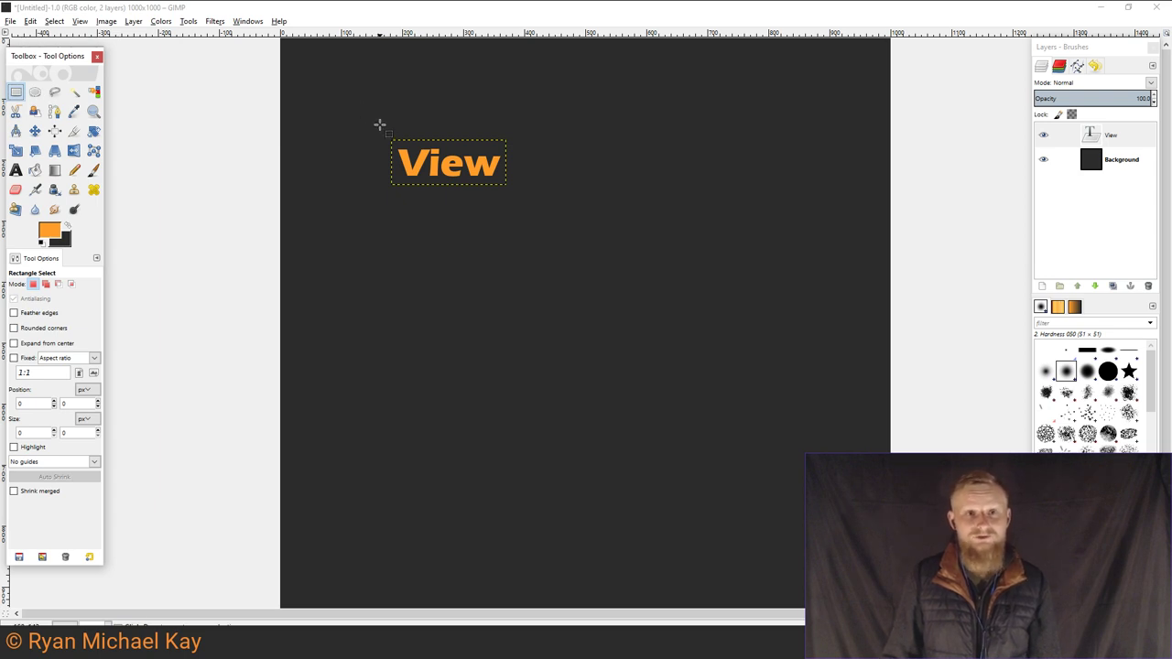
left_click_drag(378, 124, 519, 204)
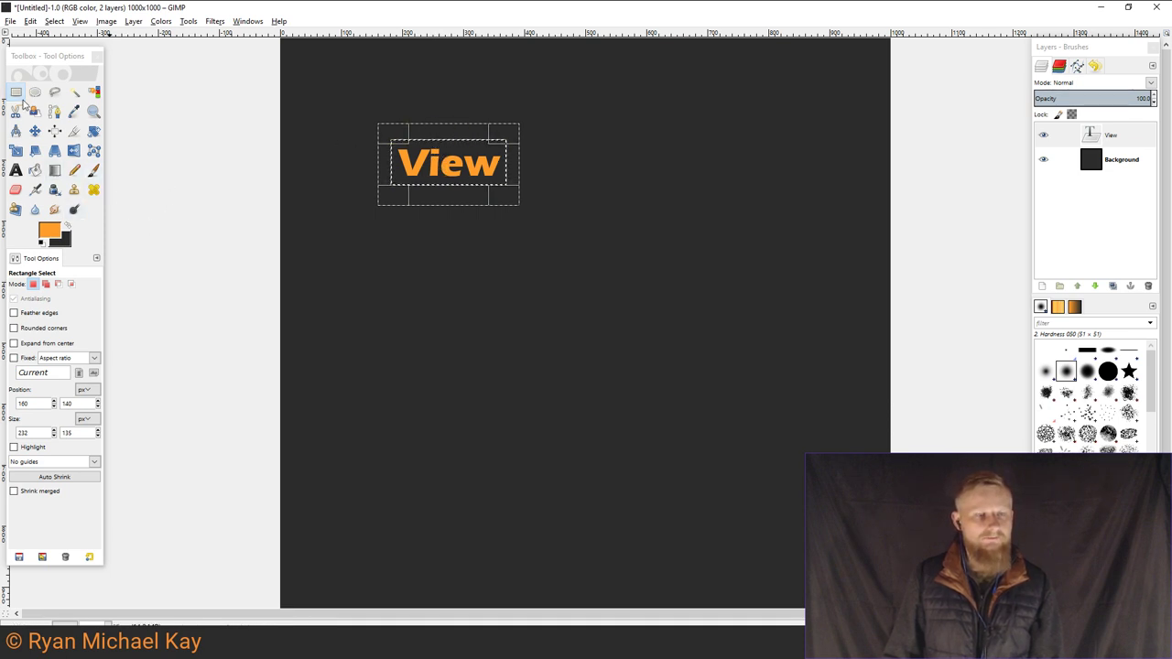
key("ctrl+comma")
key("ctrl+z")
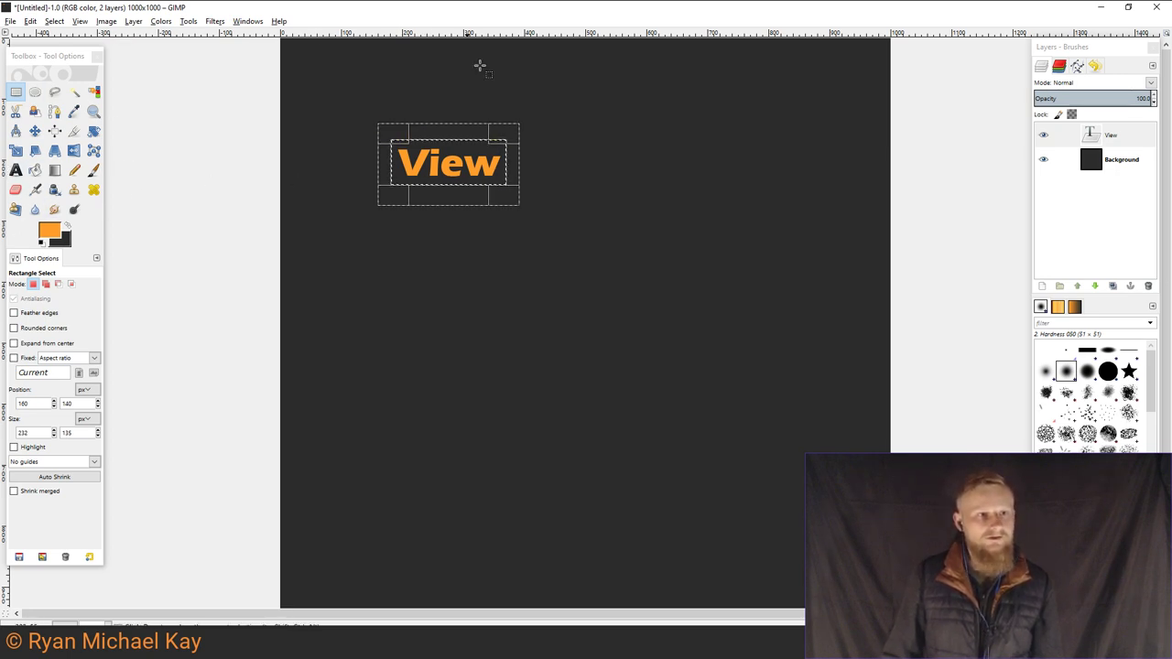
left_click(424, 175)
left_click_drag(377, 116, 393, 120)
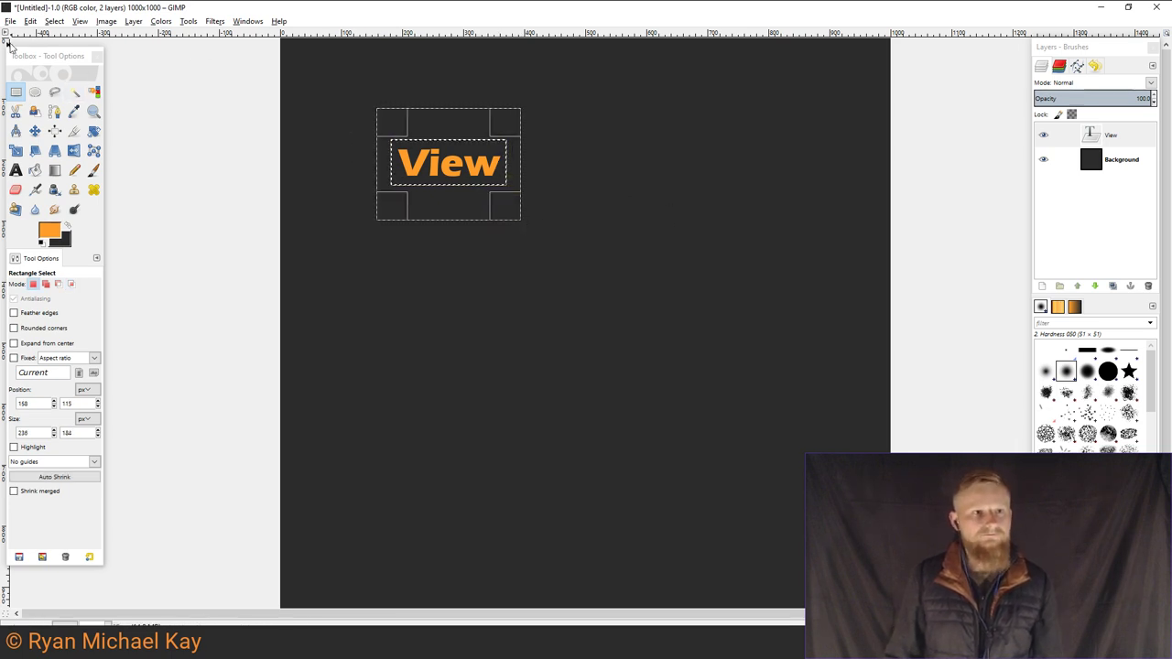
Stroke the selection in orange on the Background layer to outline View.
left_click(30, 21)
left_click(66, 237)
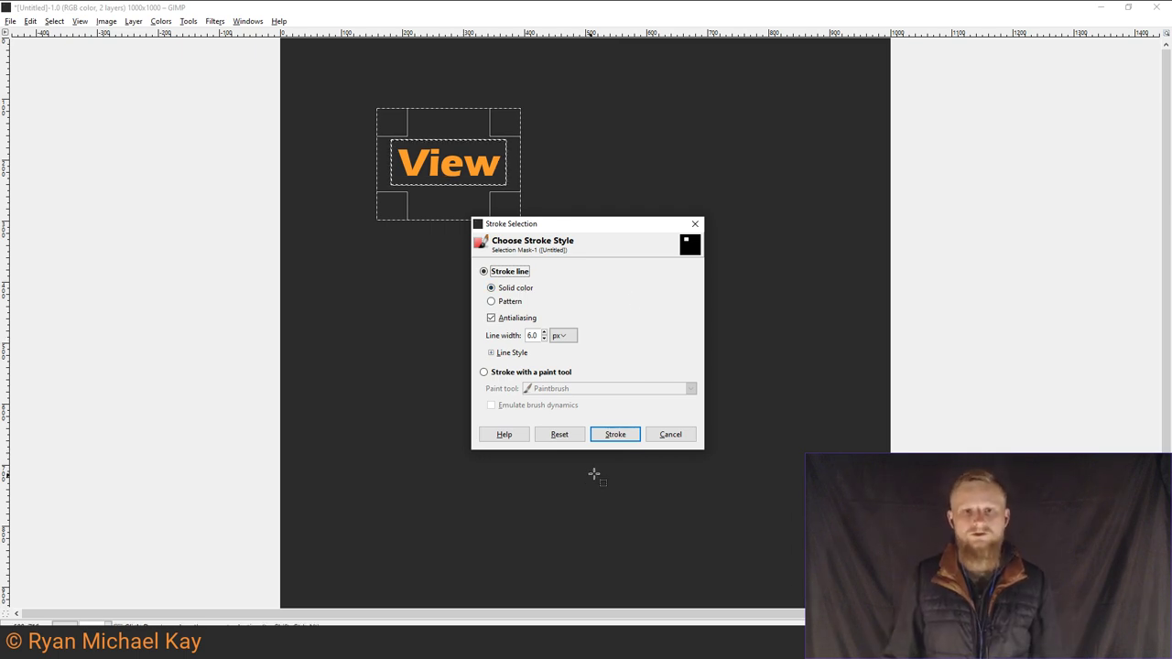
left_click(615, 434)
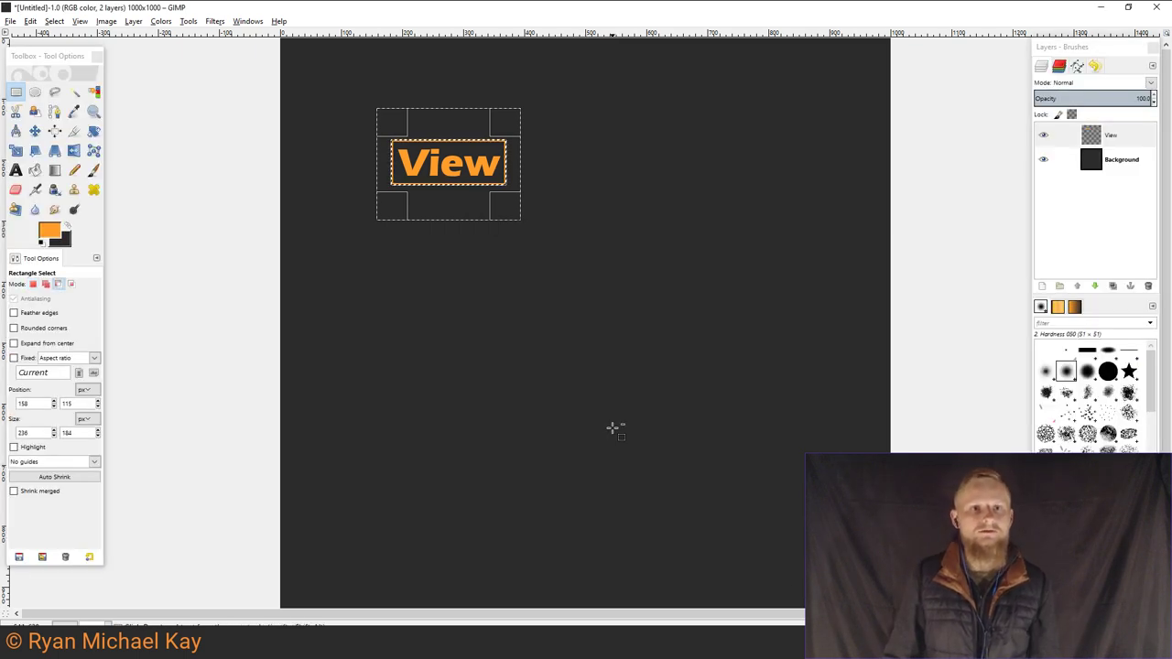
left_click(1046, 160)
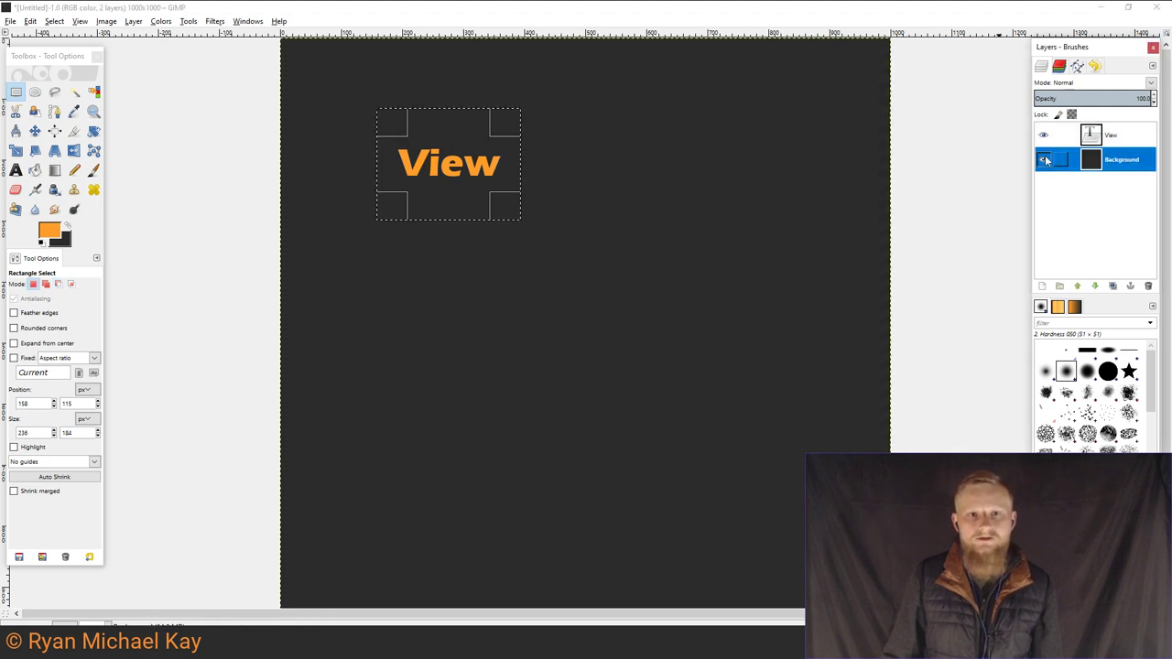
left_click(30, 20)
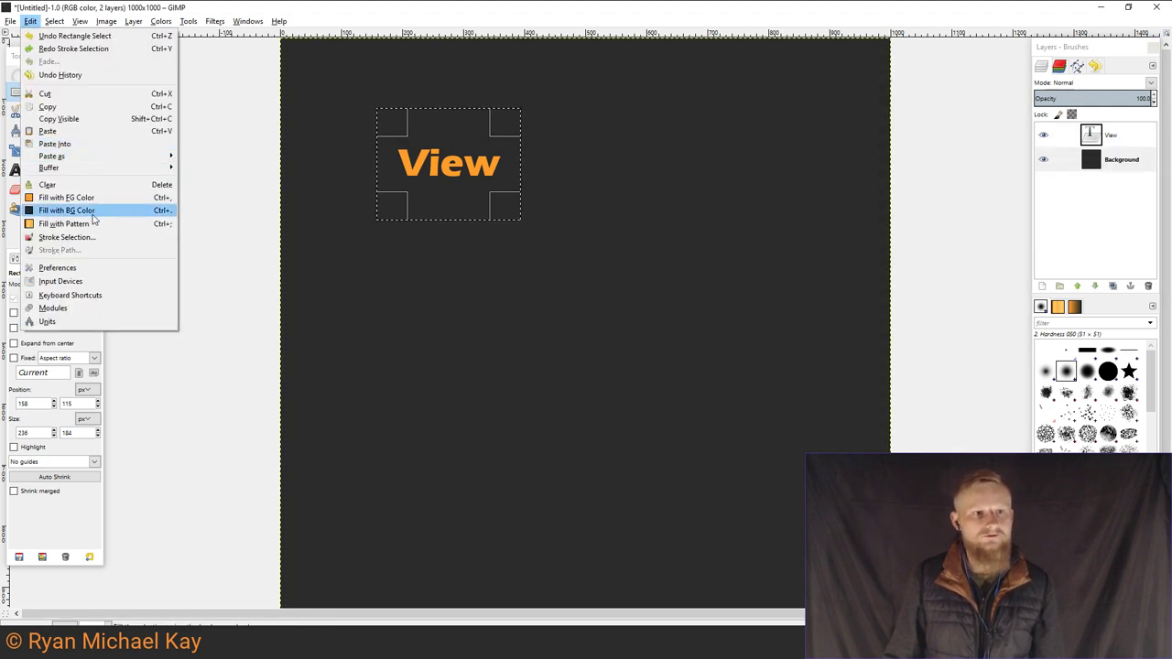
left_click(107, 238)
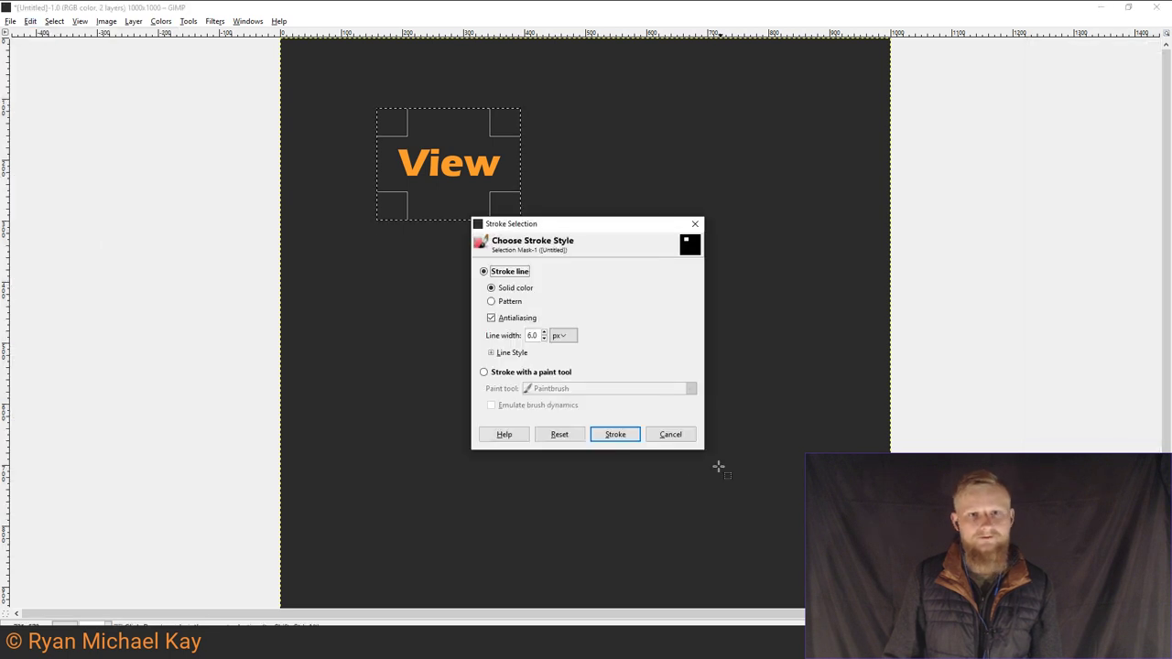
left_click(615, 434)
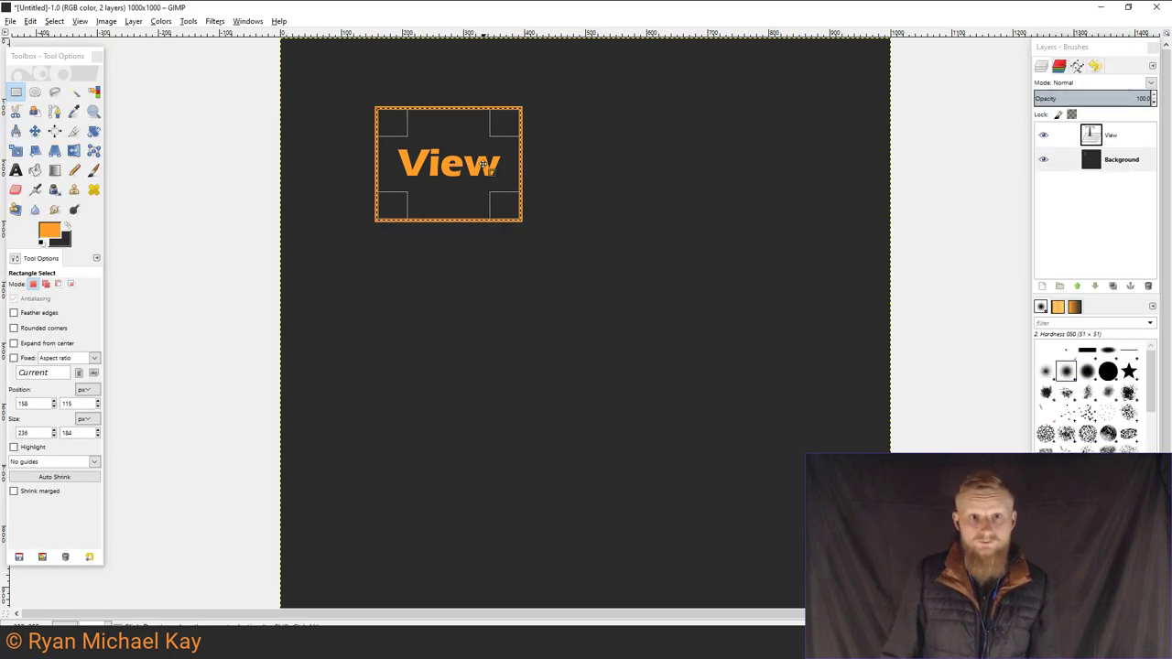
Clear the selection and mark out a new rectangle below the View box.
mouse_move(465, 162)
left_mouse_down()
mouse_move(774, 183)
mouse_move(694, 175)
mouse_move(719, 162)
mouse_move(678, 172)
left_mouse_up()
left_click_drag(380, 224, 128, 228)
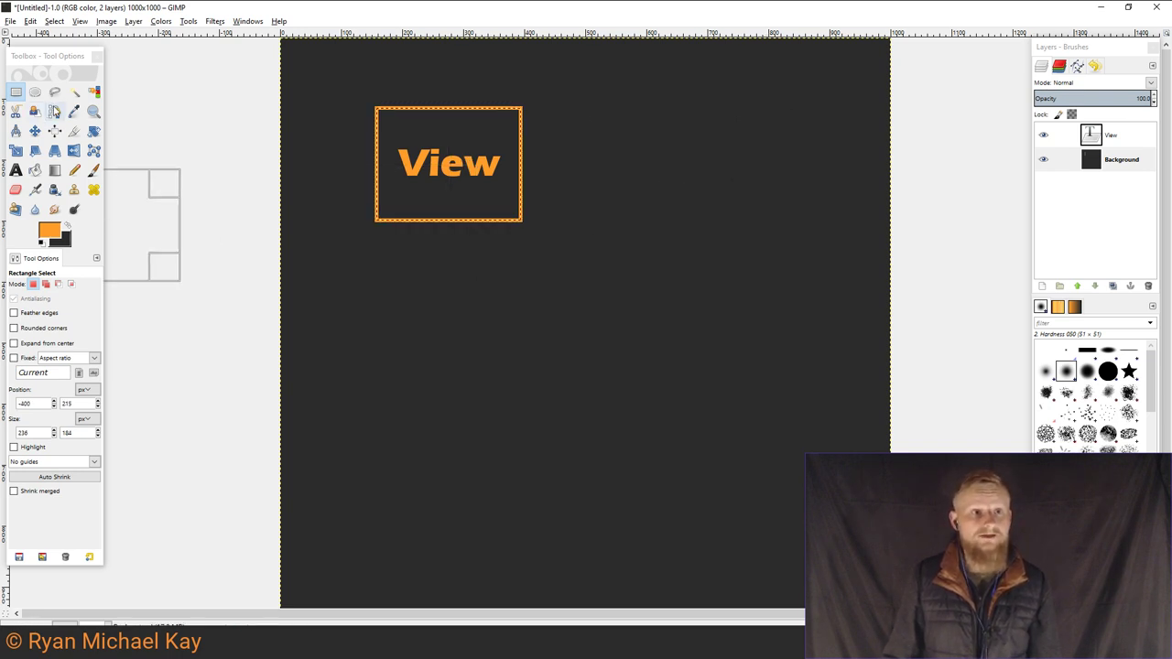
left_click(15, 92)
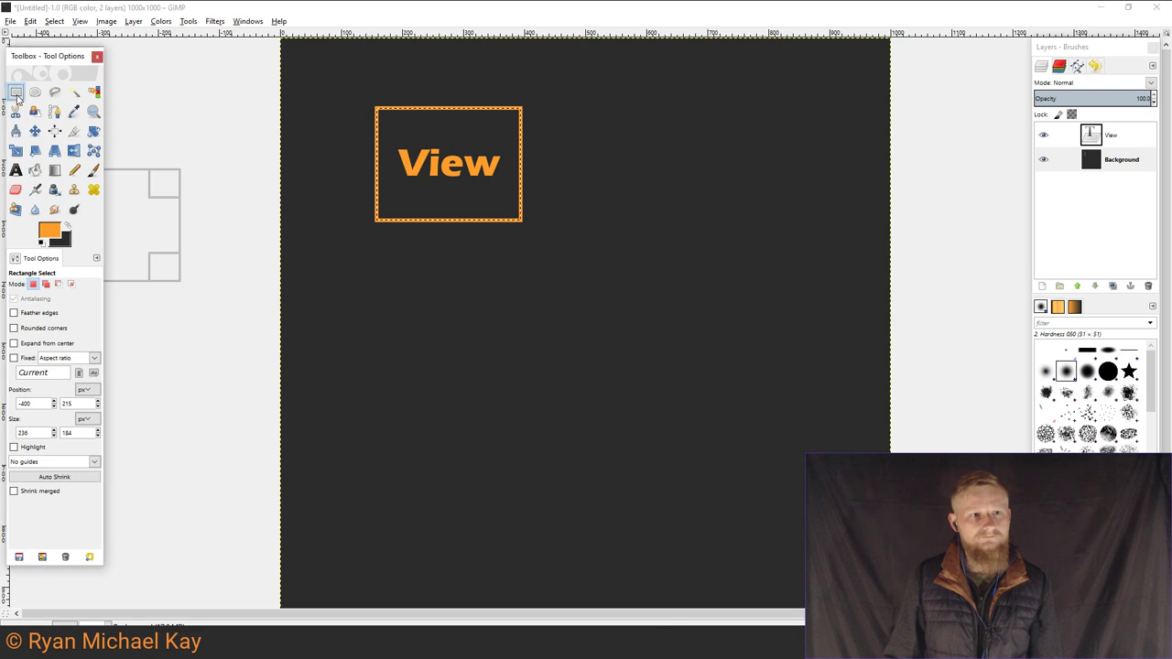
left_click(371, 269)
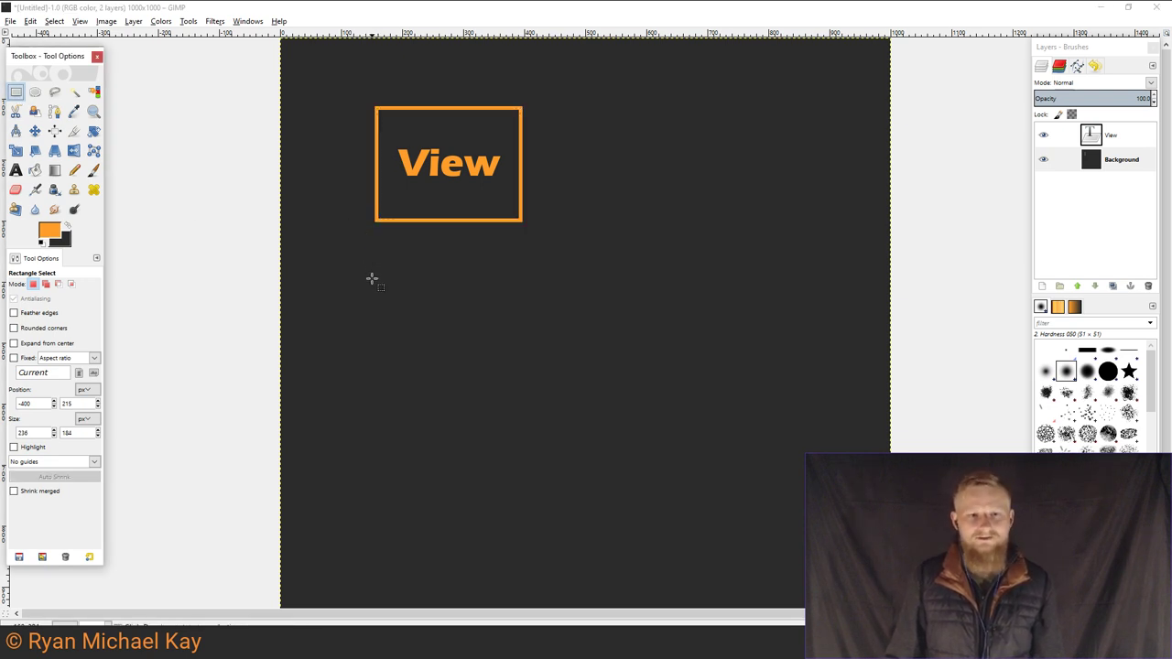
left_click_drag(373, 279, 521, 385)
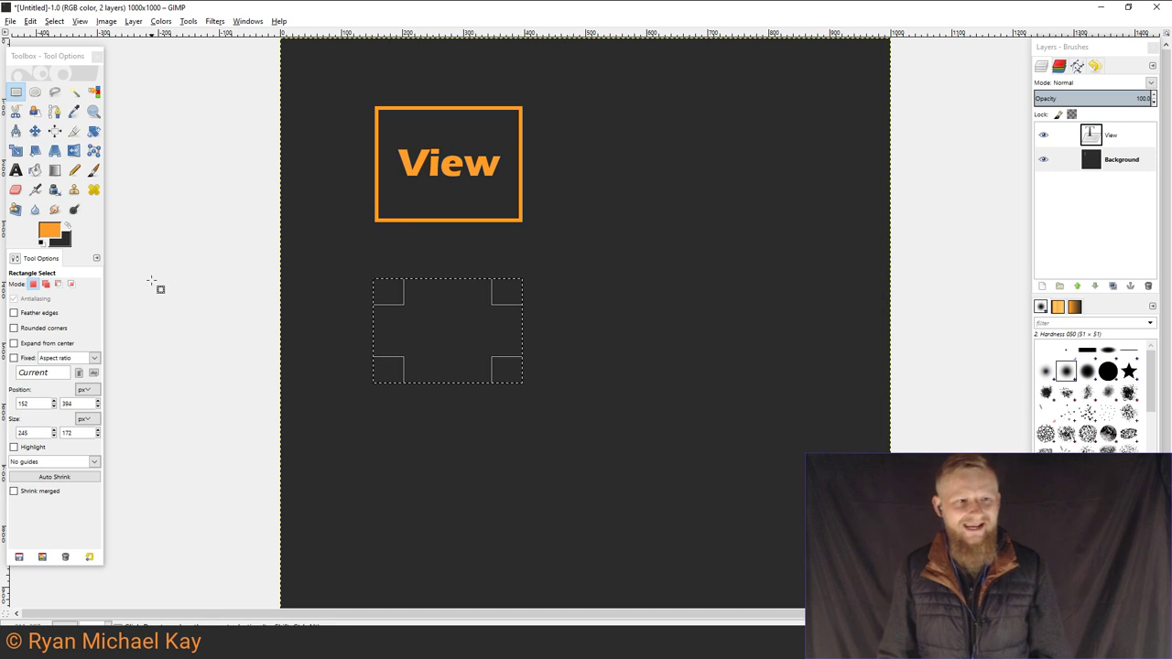
Add a 'Presenter' text box below the View box, widened to fit one line.
left_click(15, 172)
left_click_drag(392, 280, 524, 370)
left_click_drag(383, 342, 373, 338)
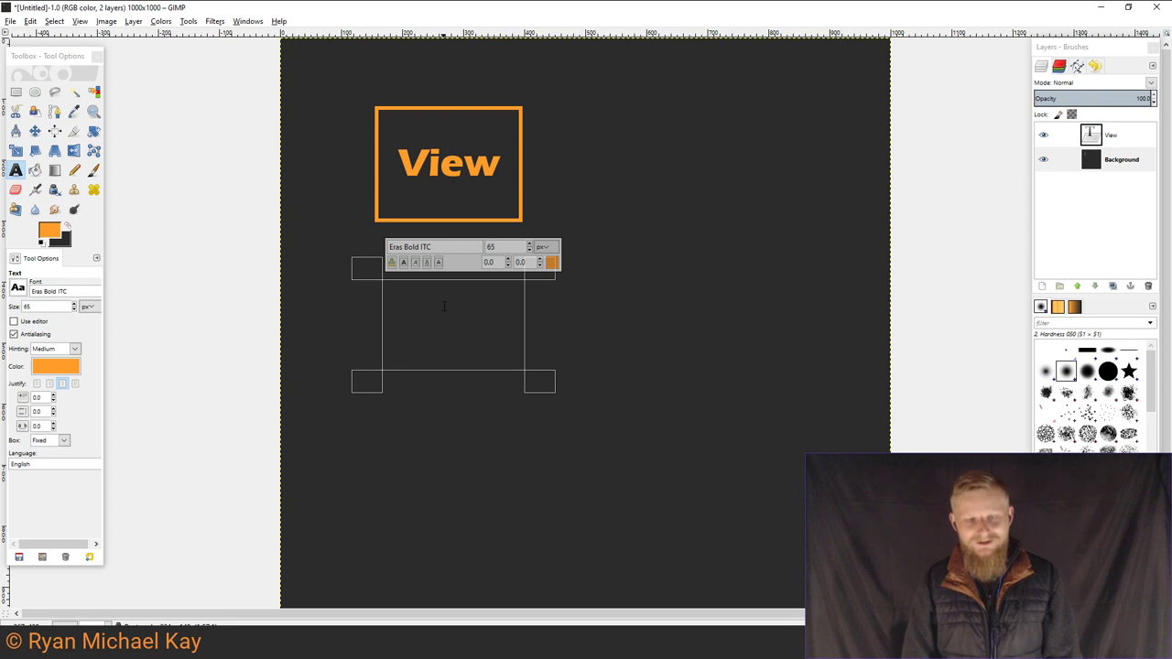
type("Presenter")
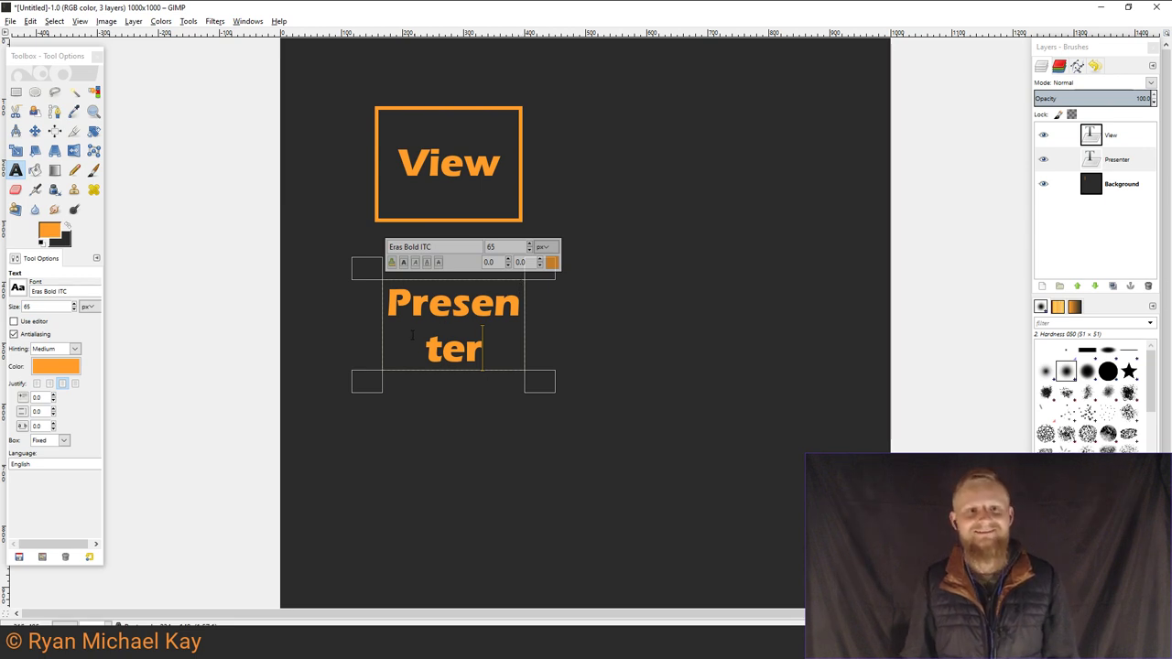
left_click_drag(362, 265, 341, 263)
left_click_drag(527, 322, 563, 326)
left_click_drag(444, 370, 440, 392)
left_click_drag(558, 327, 257, 281)
Lower the font size to 50 and change the text to 'Presentation Logic (Presenter)'.
scroll(506, 239, "down", 9)
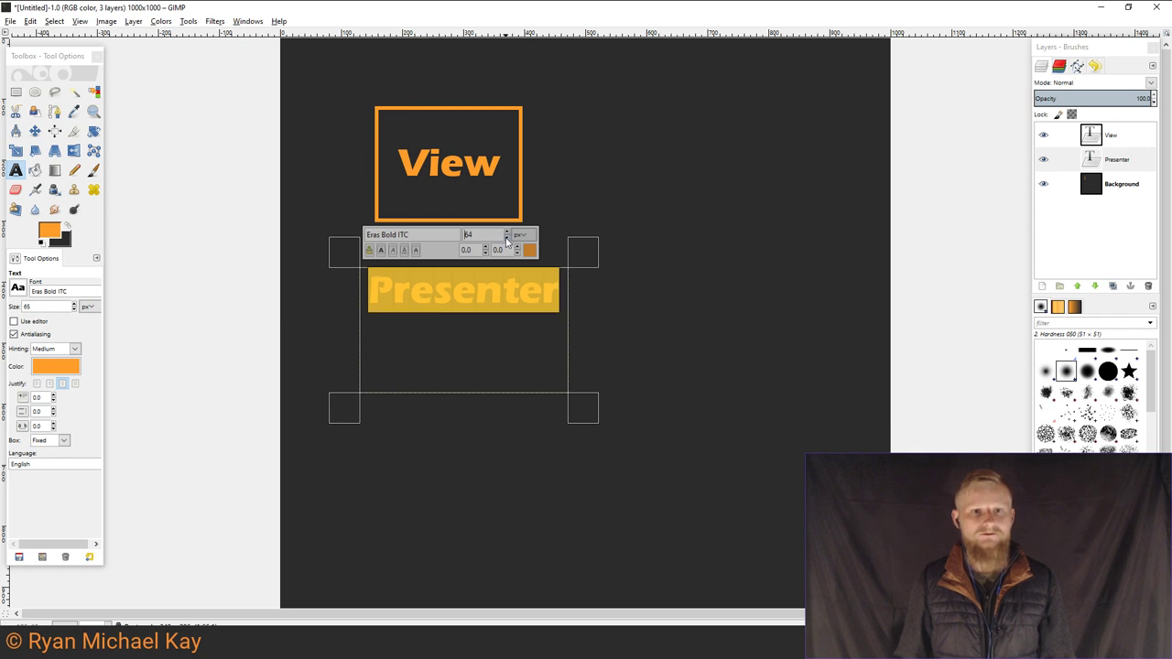
scroll(506, 239, "down", 6)
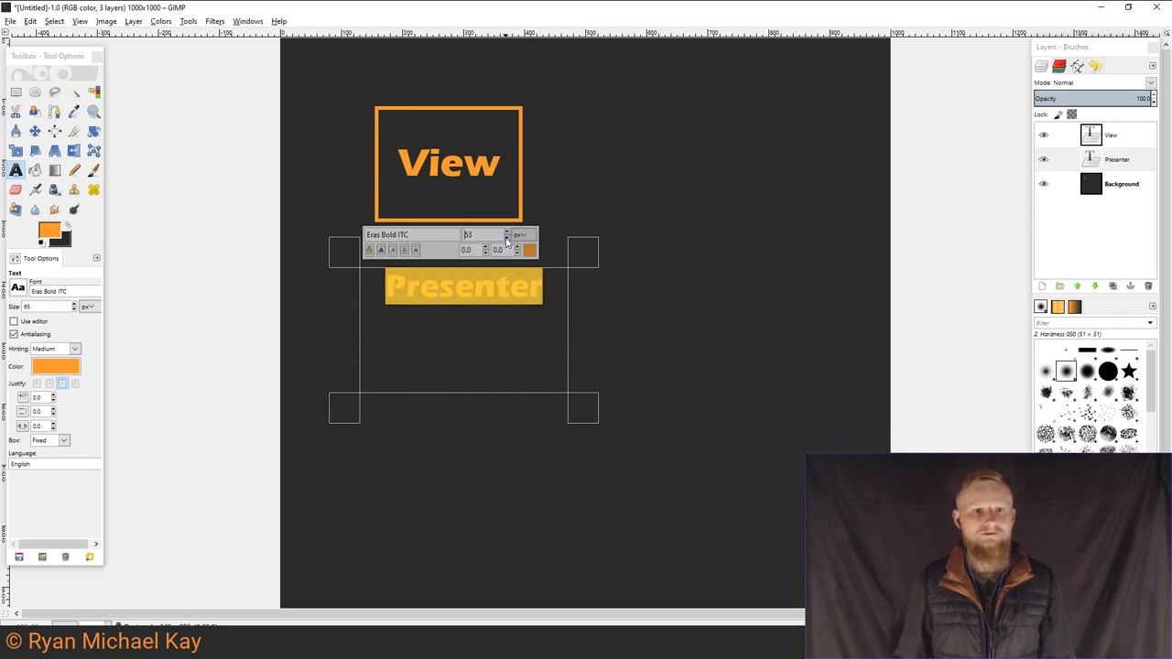
left_click(519, 303)
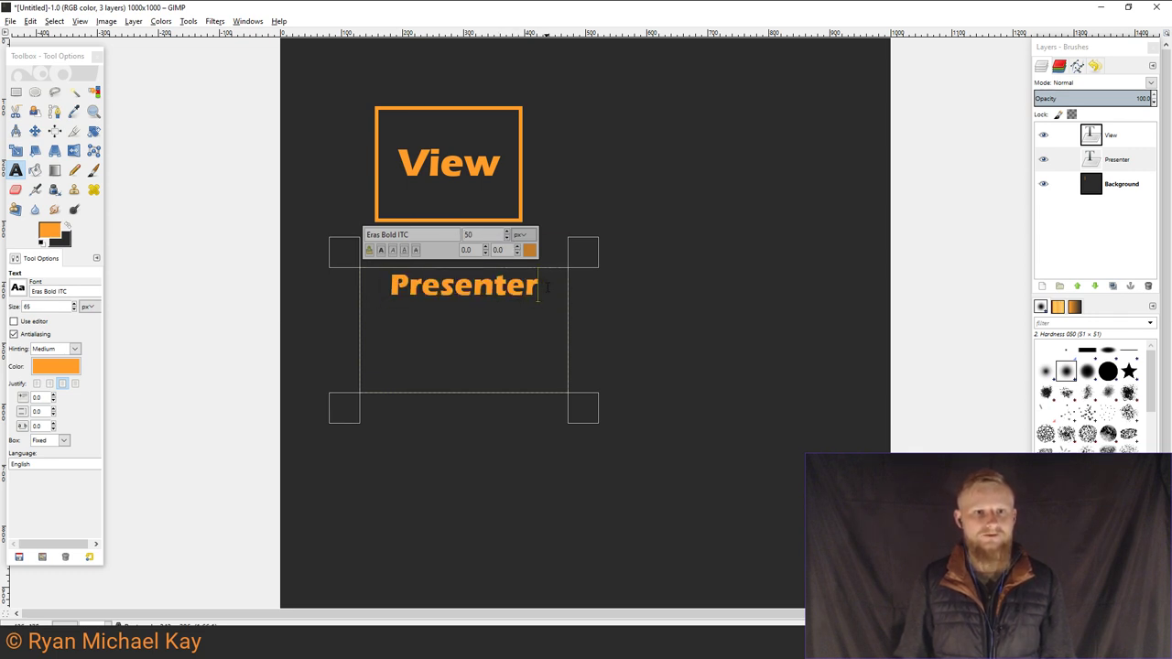
key("BackSpace")
key("BackSpace")
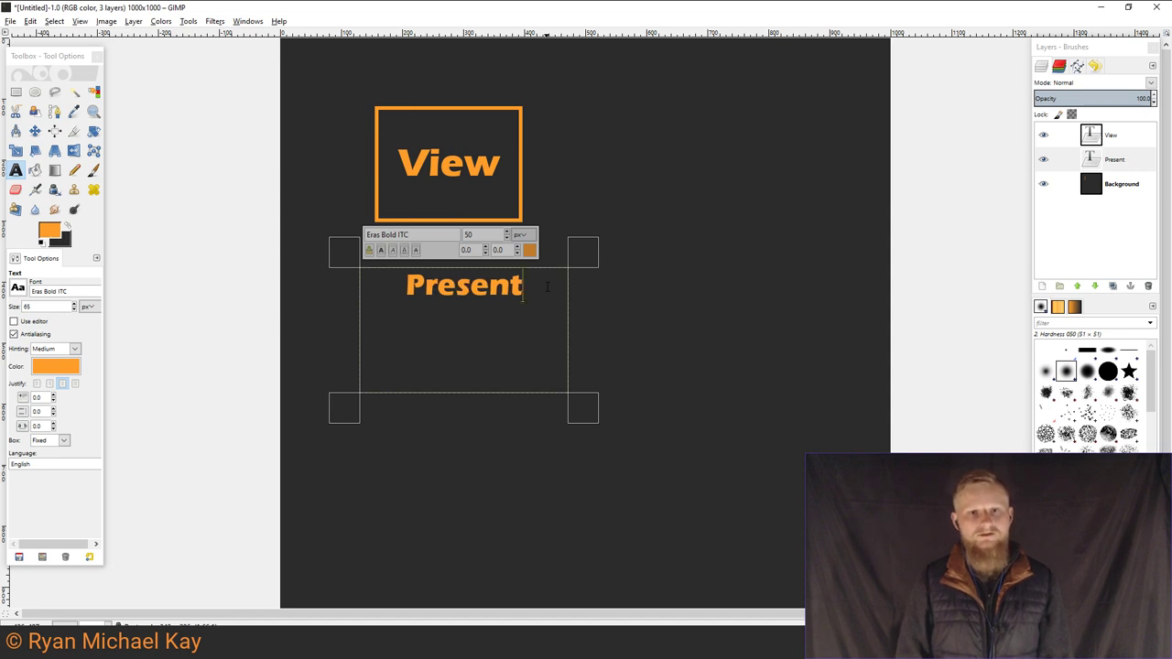
type("atopm")
key("BackSpace")
key("BackSpace")
key("BackSpace")
type("ion")
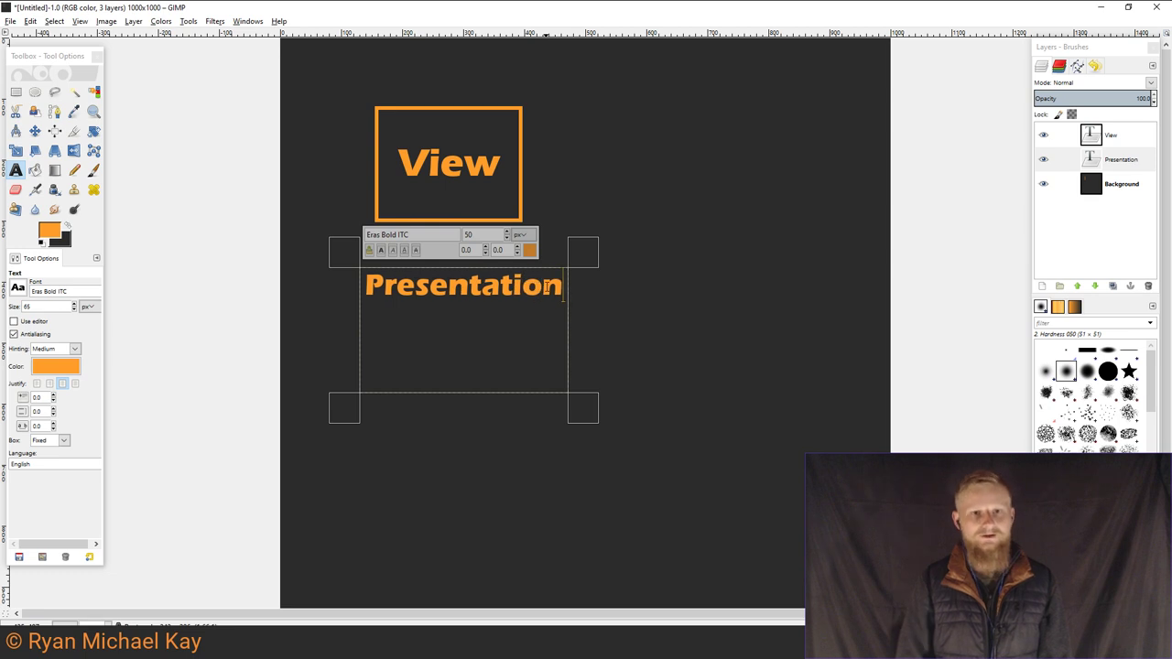
key("Return")
type("Lo")
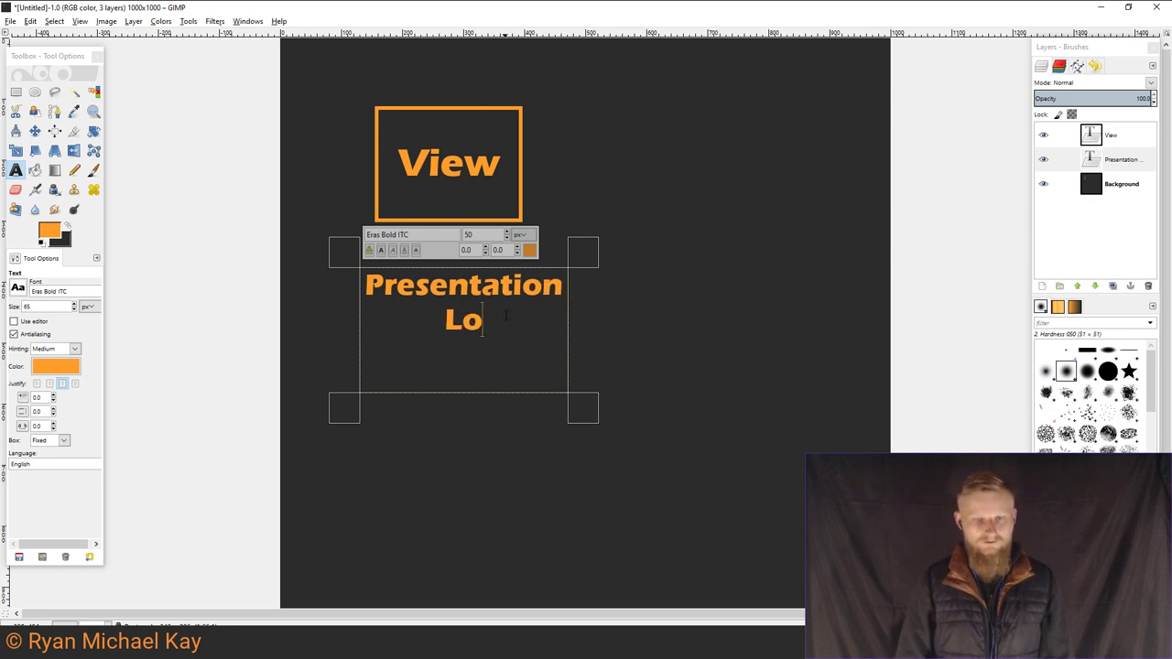
type("gic (Presenter)")
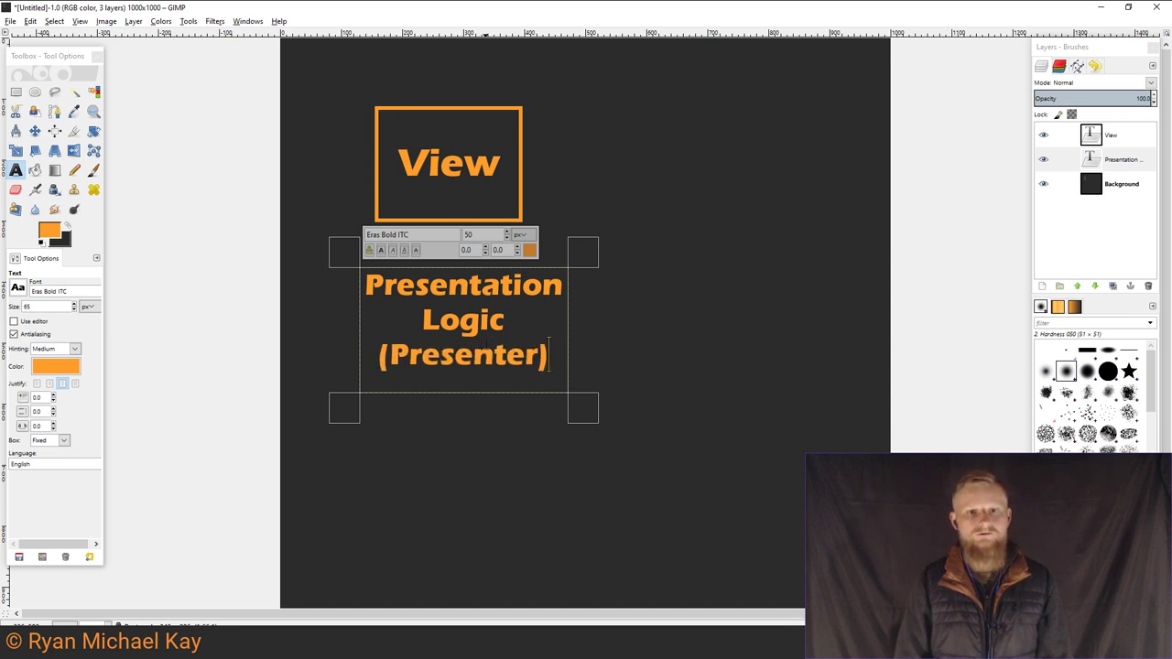
Shift the Presentation Logic text layer slightly left and down.
left_click(477, 531)
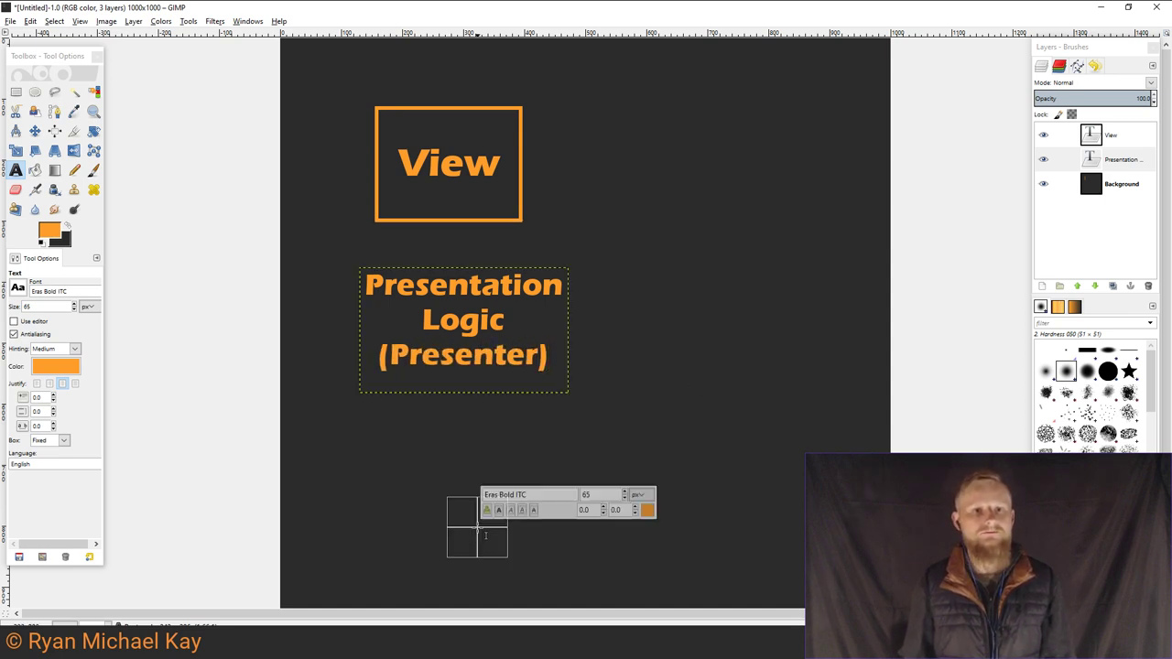
left_click(35, 131)
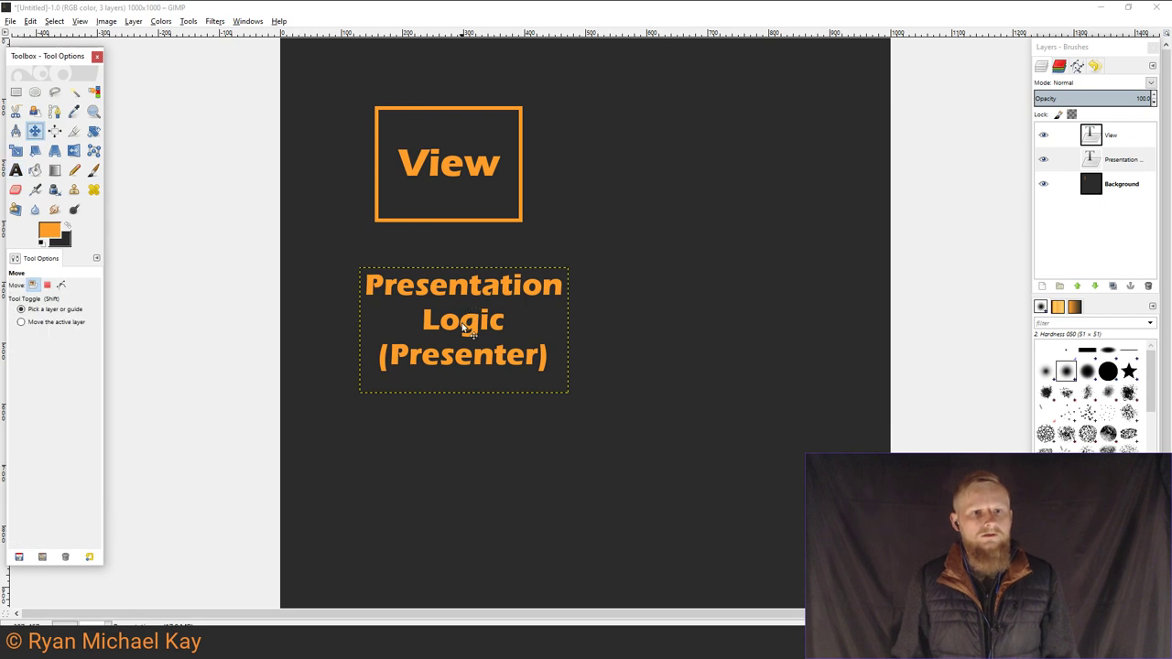
left_click_drag(475, 325, 463, 332)
left_click_drag(455, 333, 458, 334)
Draw a rectangle selection around the text on the Background layer.
left_click(20, 93)
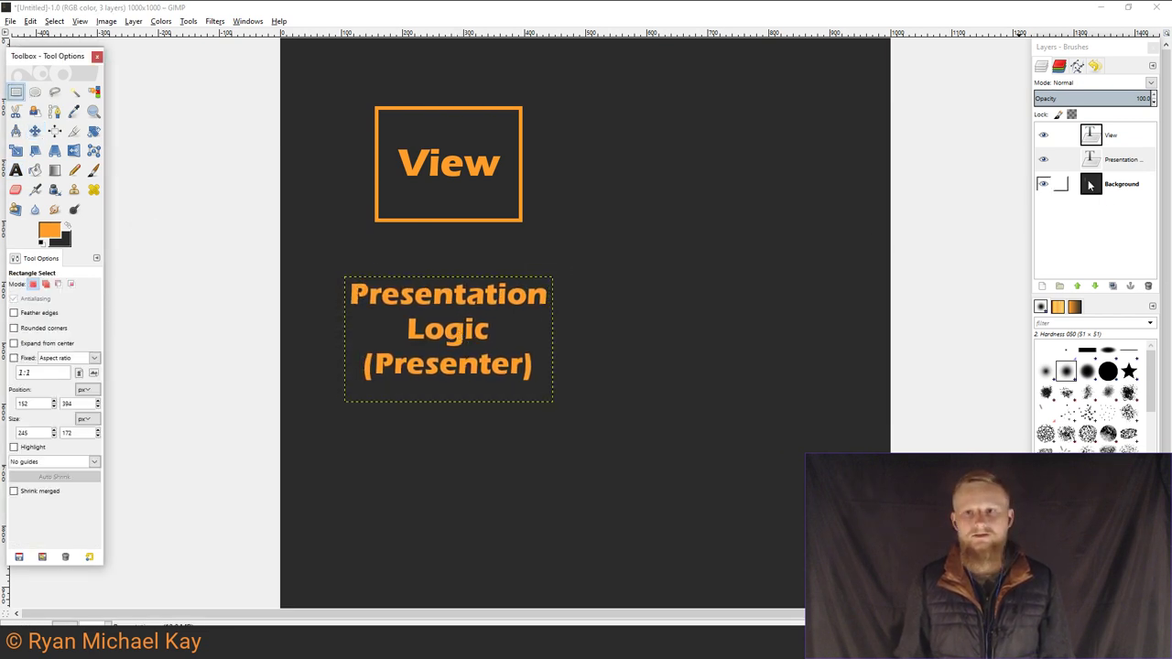
left_click(1117, 184)
left_click_drag(327, 268, 563, 403)
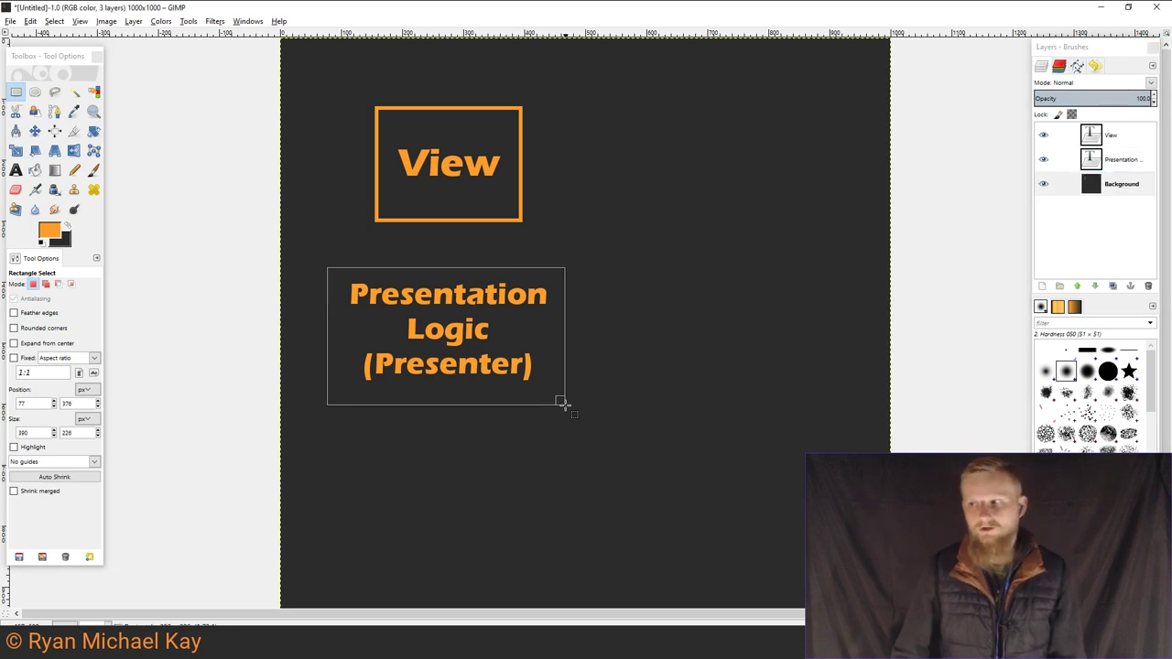